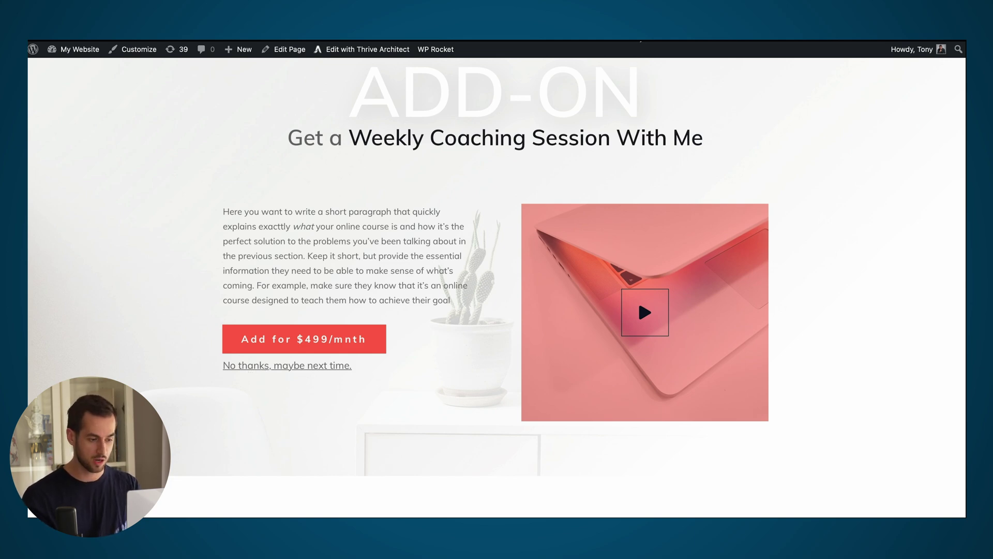
# Step: Switch to the order thank-you page and examine the purchased items table and the content below it
pyautogui.click(641, 40)
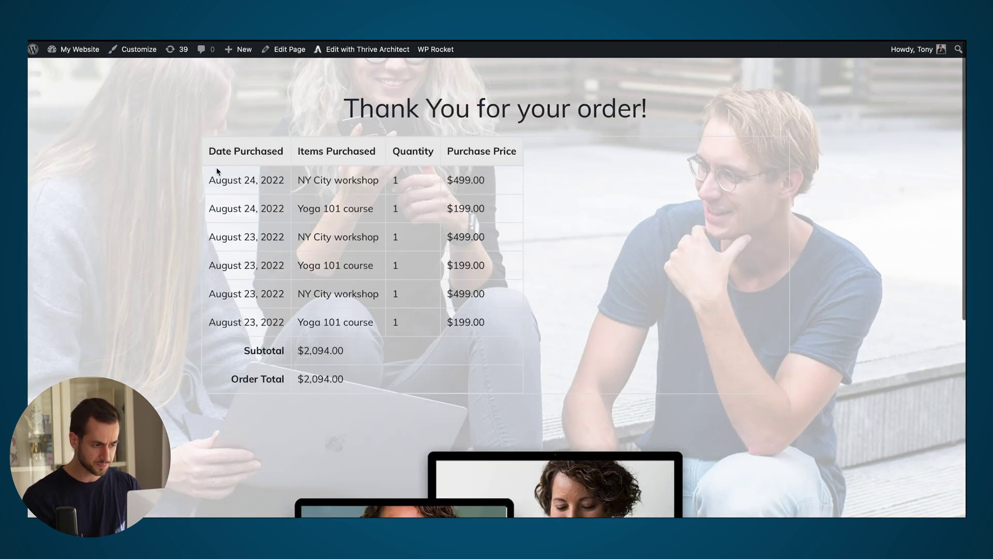
pyautogui.scroll(-2, 166, 154)
pyautogui.scroll(2, 165, 154)
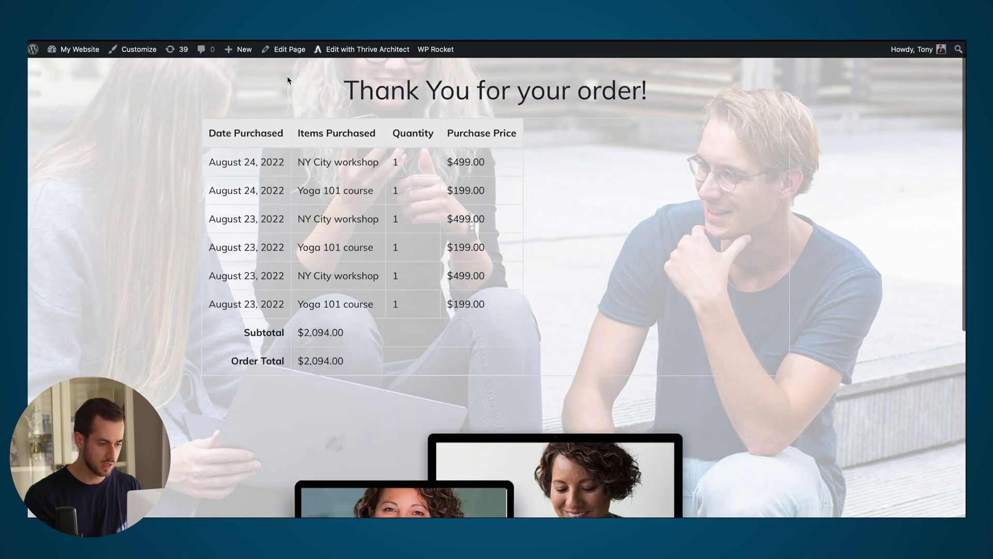
pyautogui.scroll(-3, 629, 140)
pyautogui.scroll(3, 630, 141)
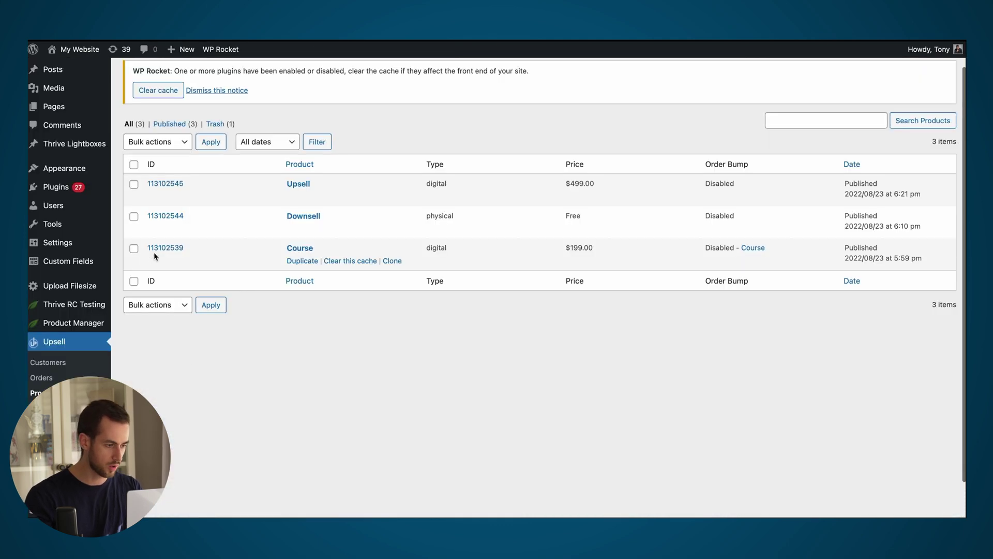
# Step: Open the Course product from the Upsell plugin's product list and display its General settings
pyautogui.scroll(-2, 155, 253)
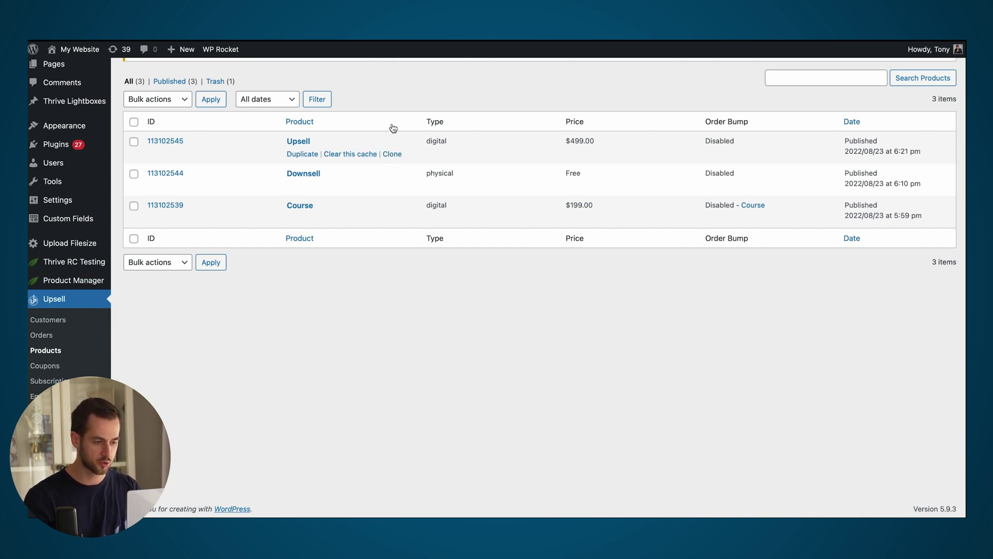
pyautogui.scroll(2, 303, 272)
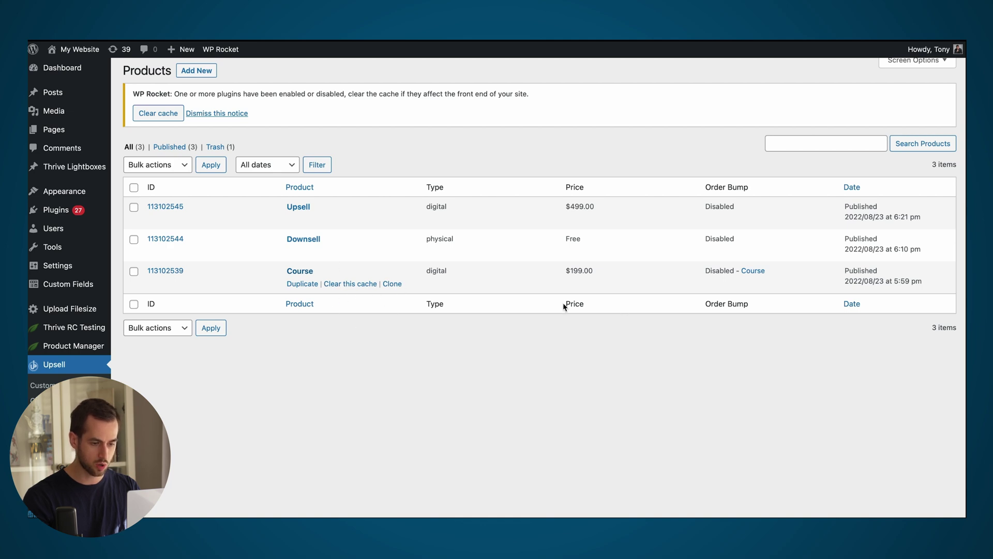
pyautogui.press('Return')
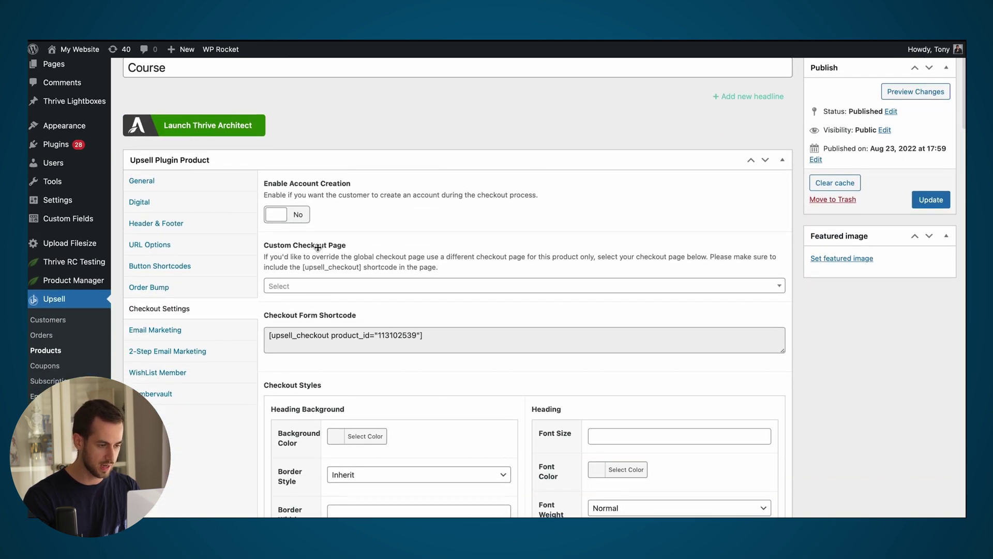
pyautogui.scroll(-5, 318, 247)
pyautogui.scroll(6, 319, 251)
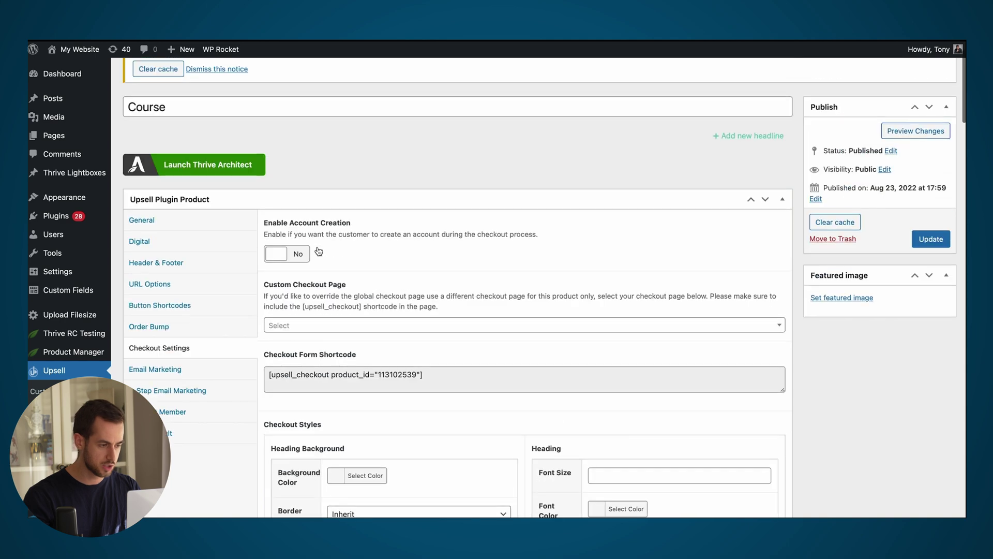
pyautogui.click(147, 221)
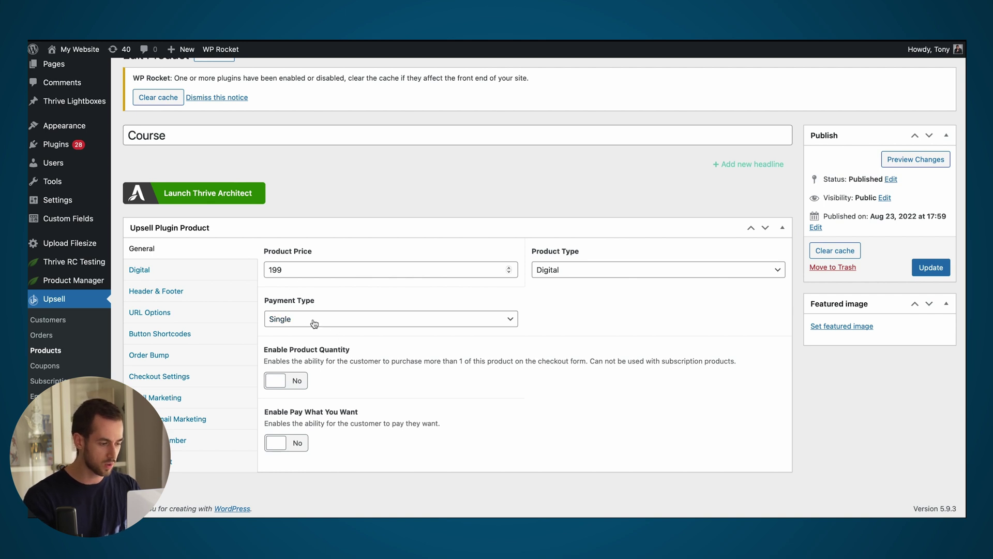
# Step: Display the Course product's URL options and check its purchase redirect page
pyautogui.click(177, 311)
pyautogui.scroll(-3, 177, 312)
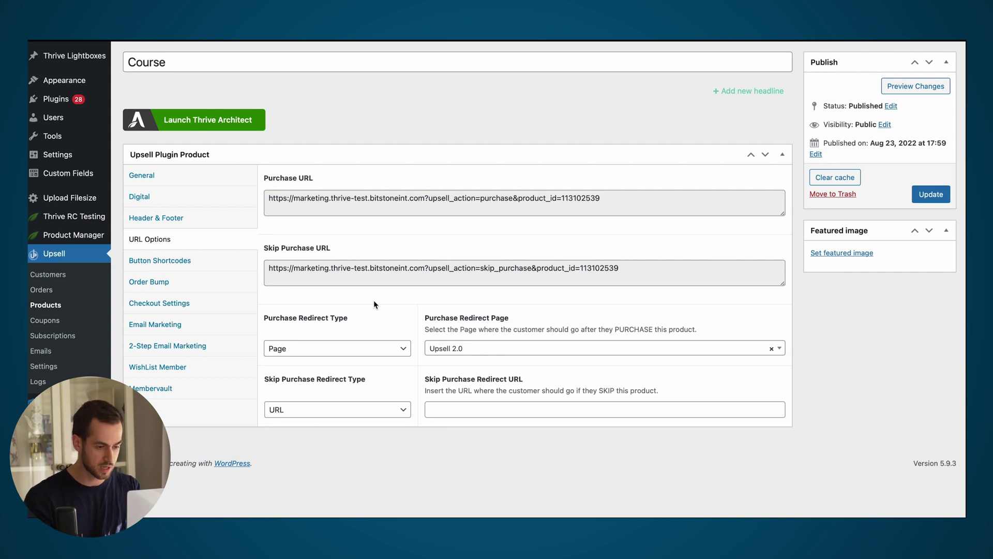
pyautogui.click(483, 354)
pyautogui.click(399, 298)
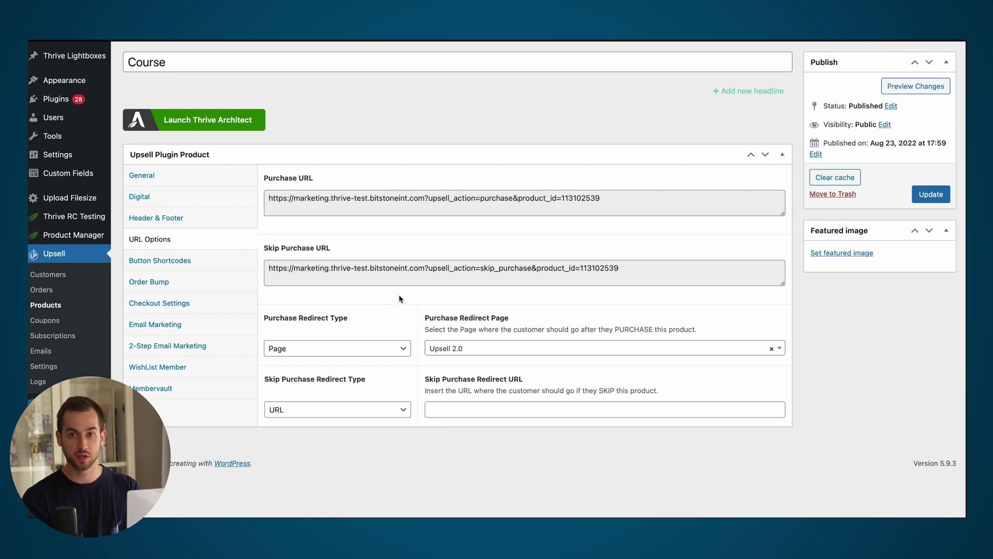
# Step: Display the Course product's checkout settings and select the entire checkout form shortcode
pyautogui.click(212, 305)
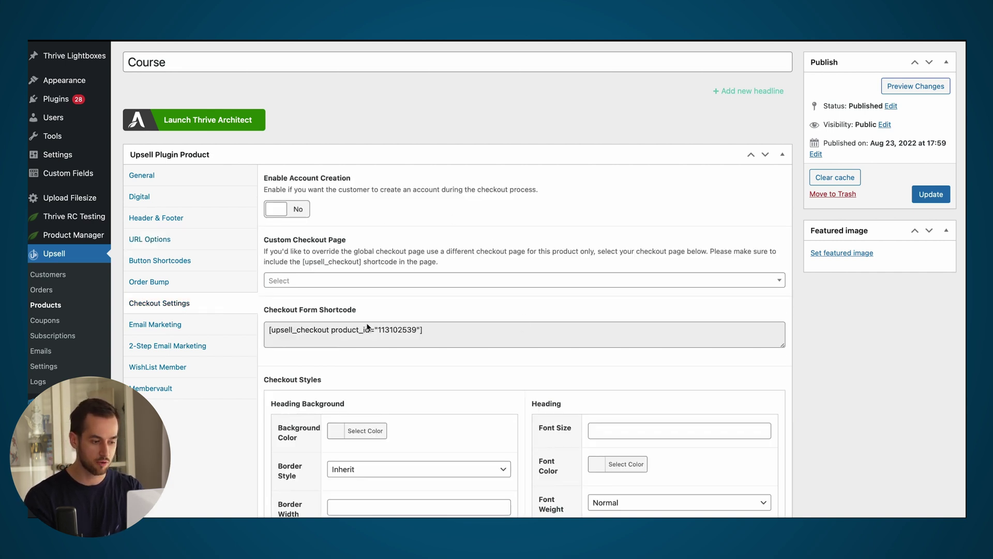
pyautogui.click(345, 341)
pyautogui.hotkey('ctrl', 'a')
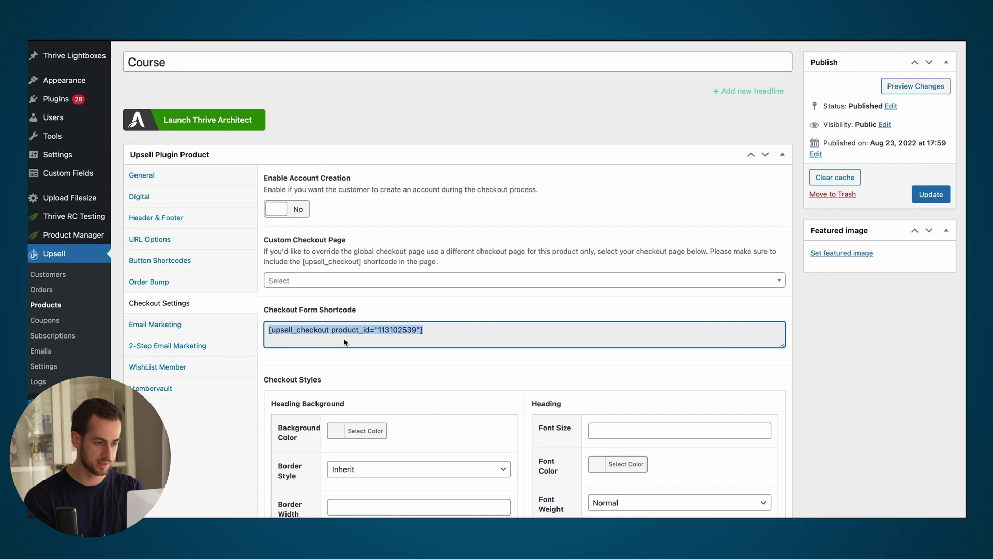
pyautogui.click(465, 128)
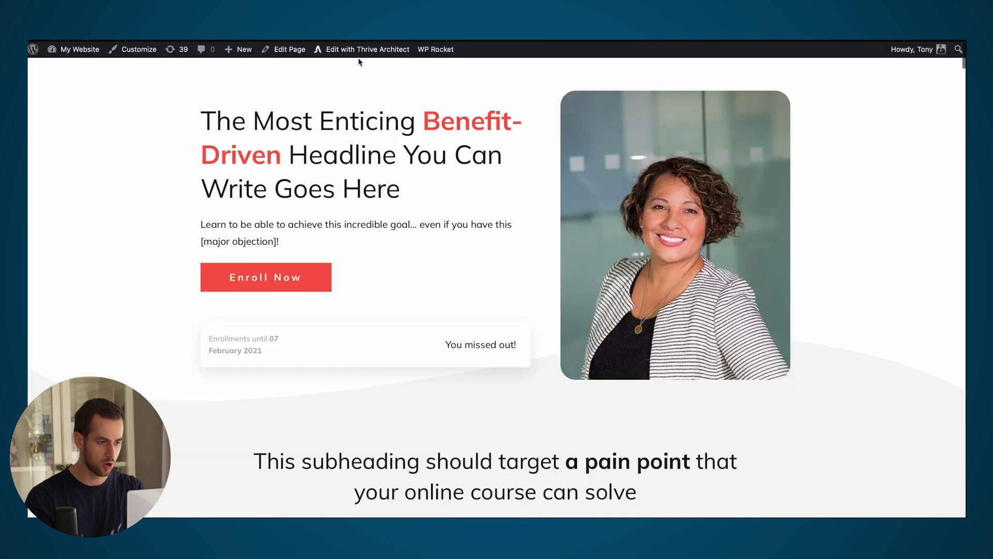
# Step: Edit the course sales page with Thrive Architect and open the WordPress content element holding the upsell_checkout shortcode
pyautogui.click(361, 50)
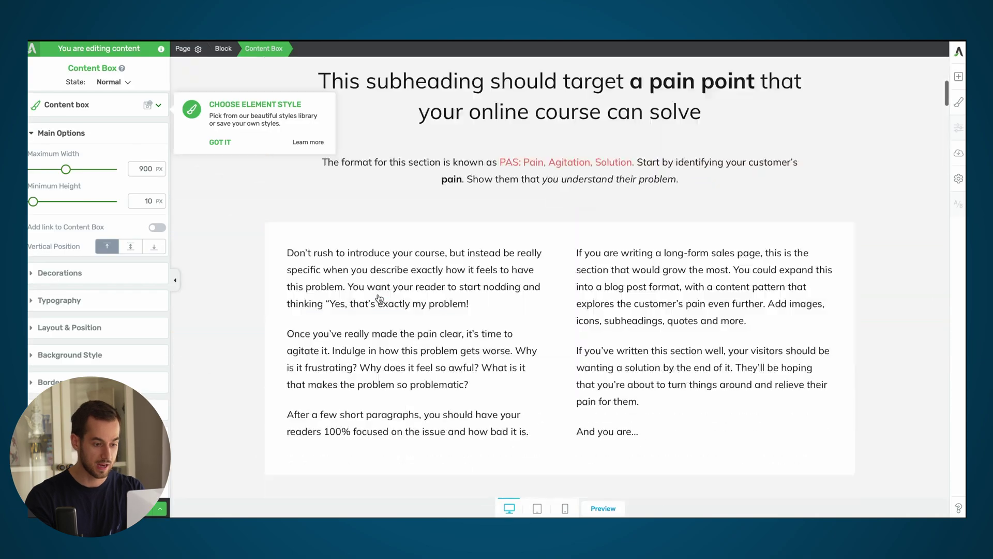
pyautogui.scroll(-20, 379, 299)
pyautogui.scroll(-20, 379, 298)
pyautogui.scroll(-15, 379, 295)
pyautogui.scroll(2, 385, 295)
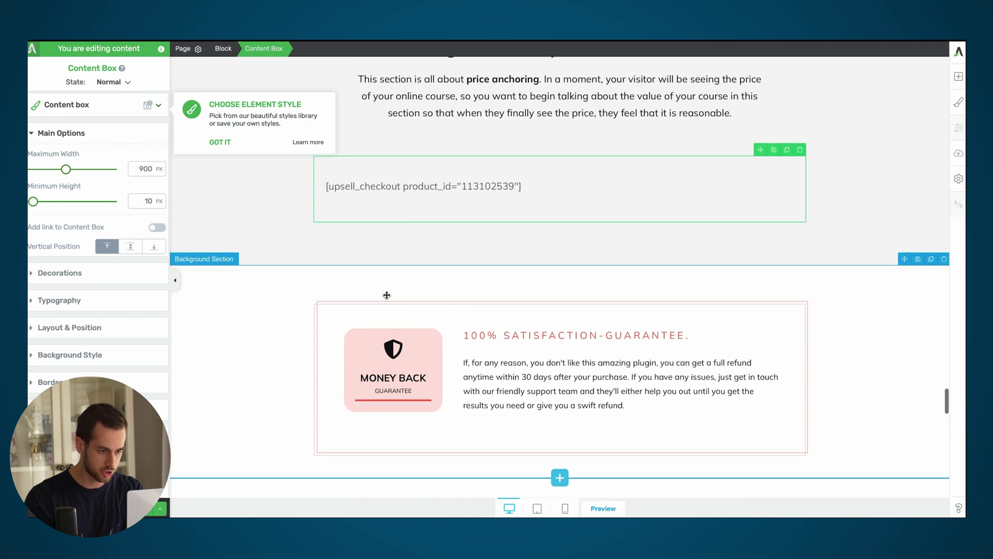
pyautogui.scroll(2, 387, 295)
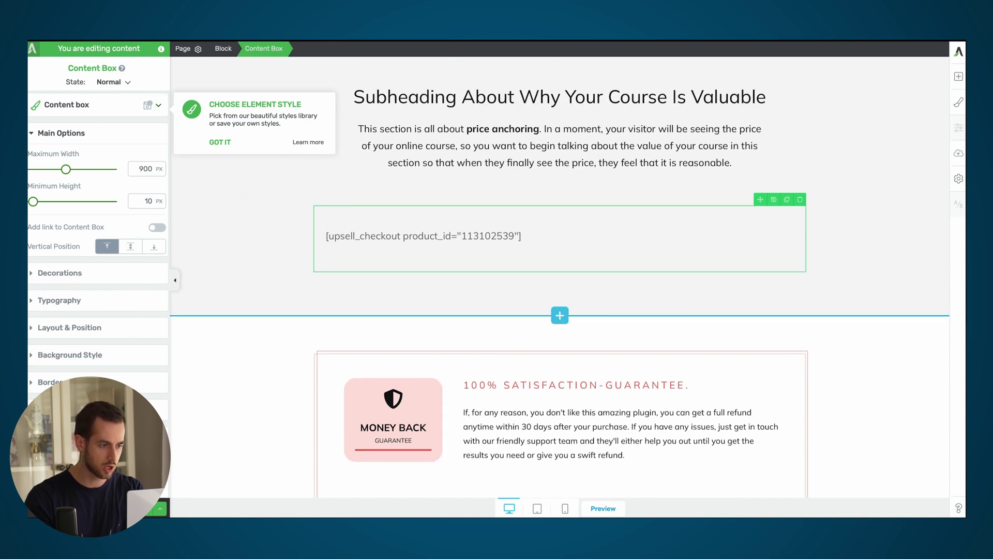
pyautogui.click(568, 243)
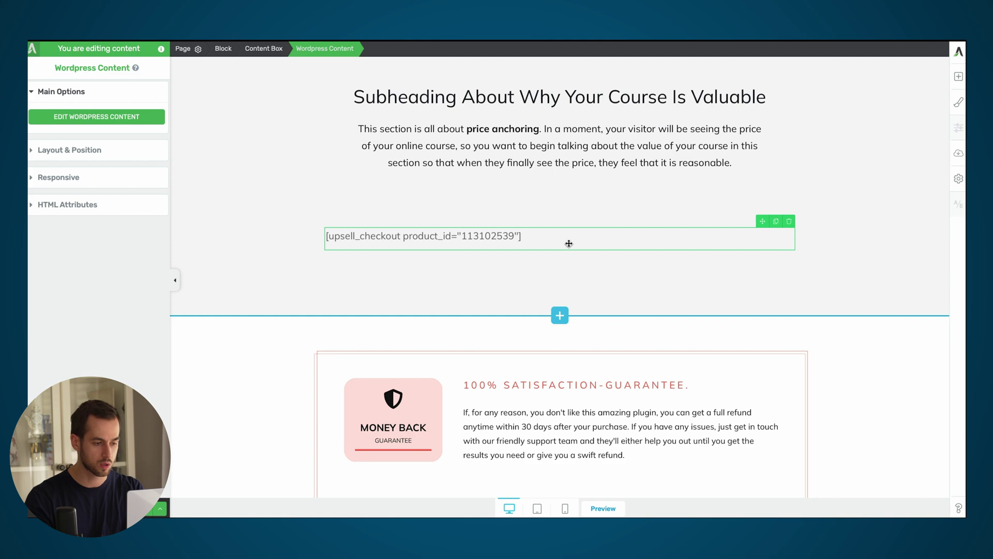
pyautogui.click(122, 118)
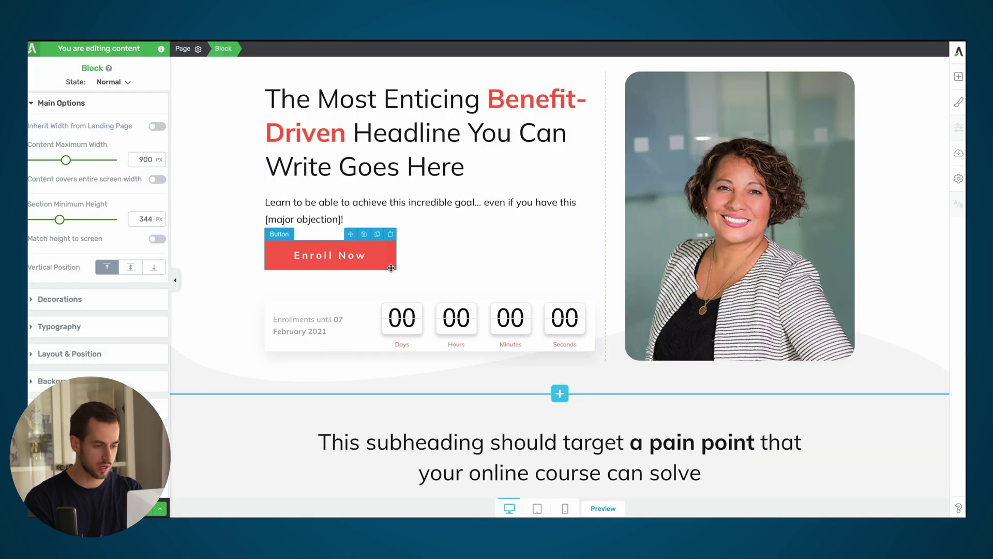
# Step: Set the hero section's Enroll Now button to jump to the content box containing the checkout shortcode
pyautogui.click(331, 255)
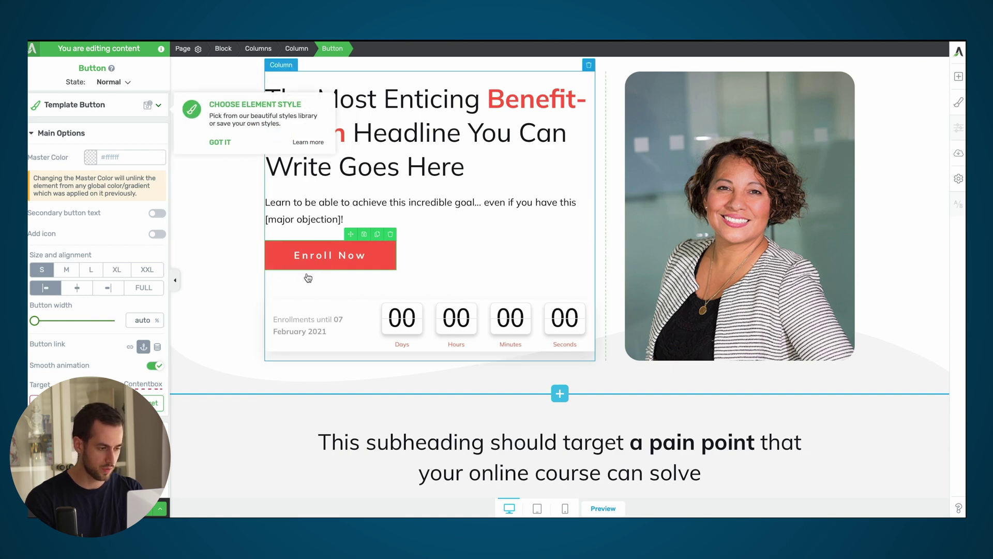
pyautogui.scroll(-1, 124, 290)
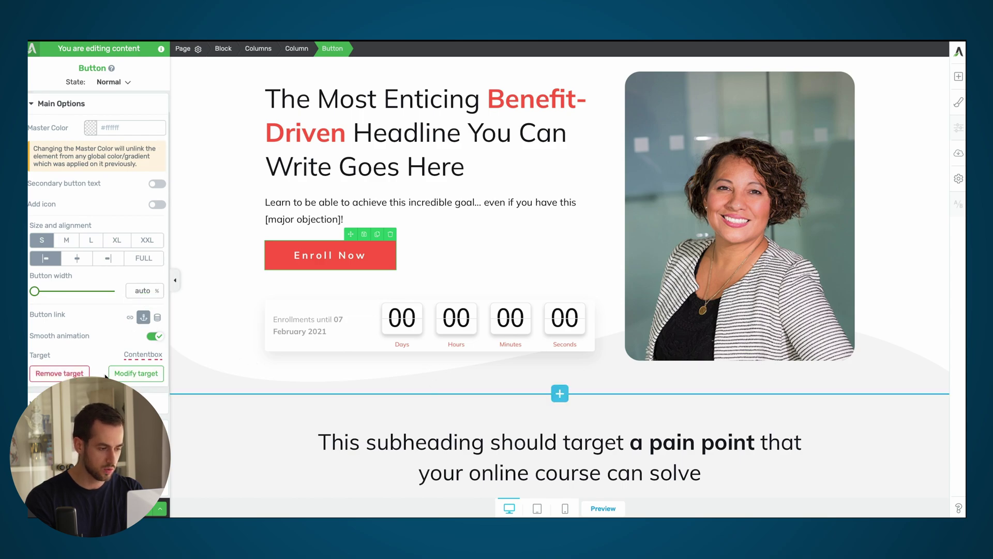
pyautogui.click(136, 373)
pyautogui.scroll(-20, 430, 379)
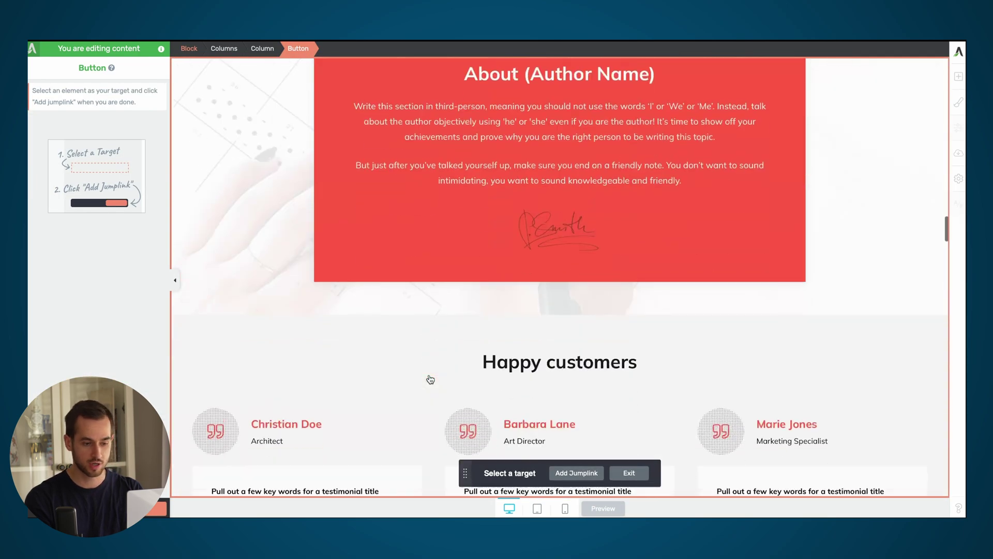
pyautogui.scroll(-5, 431, 380)
pyautogui.scroll(6, 428, 377)
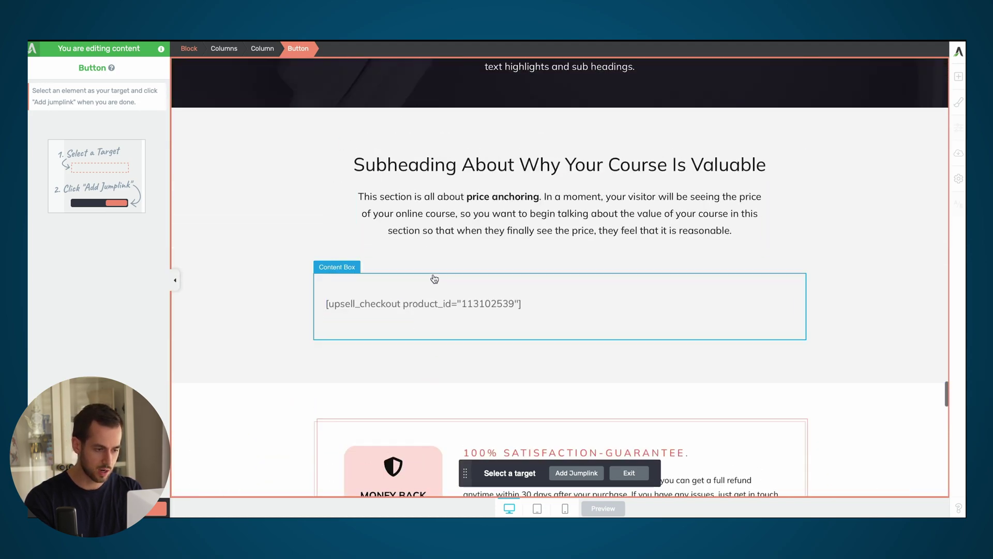
pyautogui.click(434, 277)
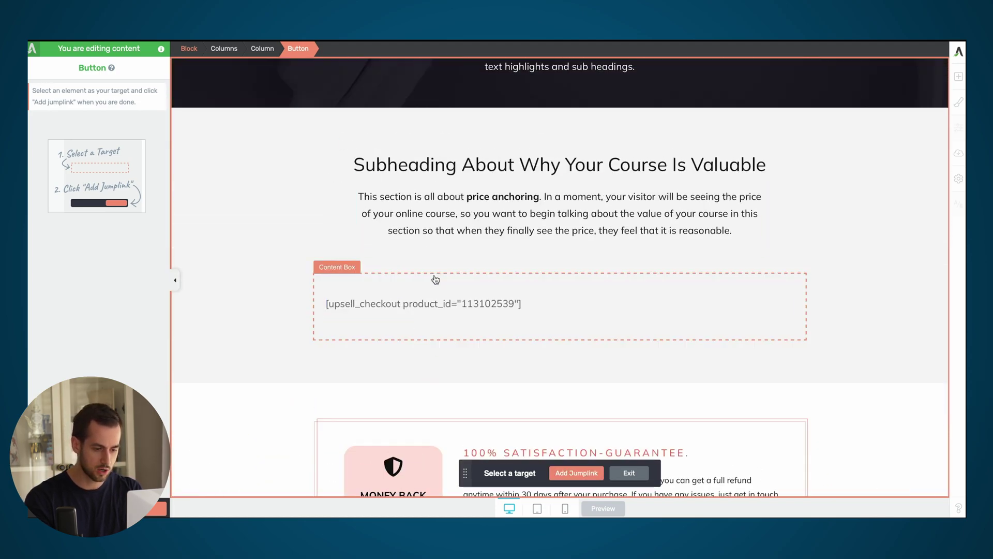
pyautogui.click(582, 473)
pyautogui.scroll(1, 581, 471)
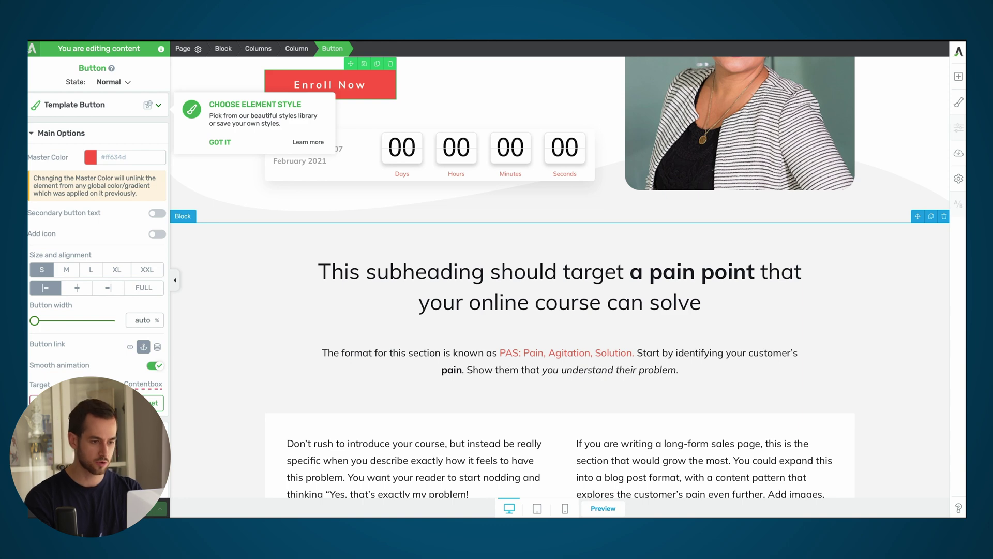
# Step: Switch to the weekly coaching add-on page, review its offer section and open the page in Thrive Architect
pyautogui.click(497, 36)
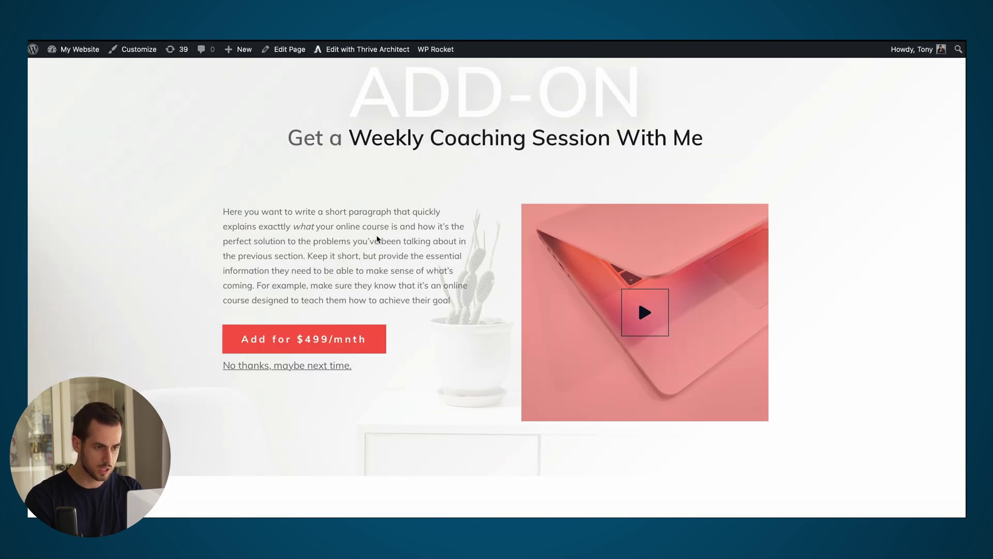
pyautogui.scroll(-2, 377, 239)
pyautogui.scroll(3, 377, 239)
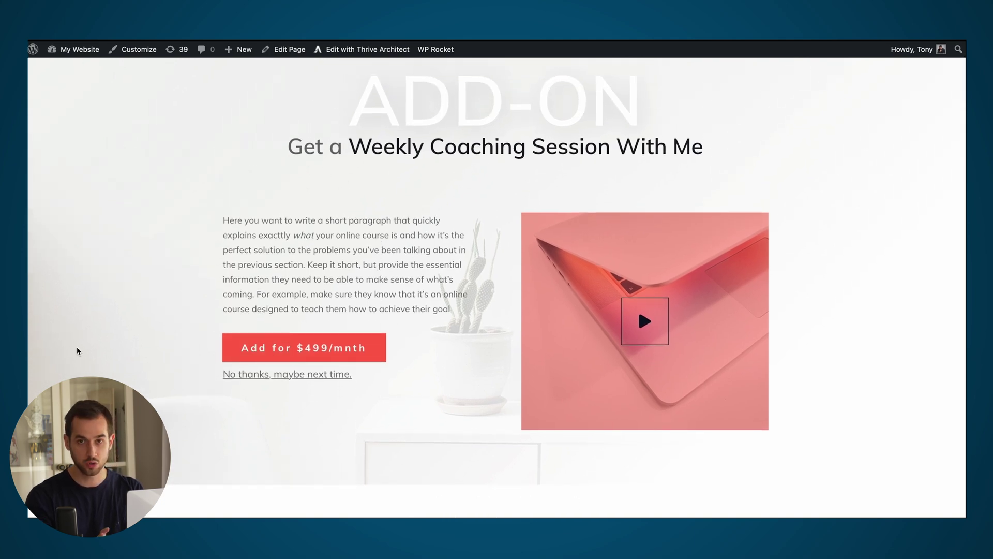
pyautogui.scroll(-2, 77, 349)
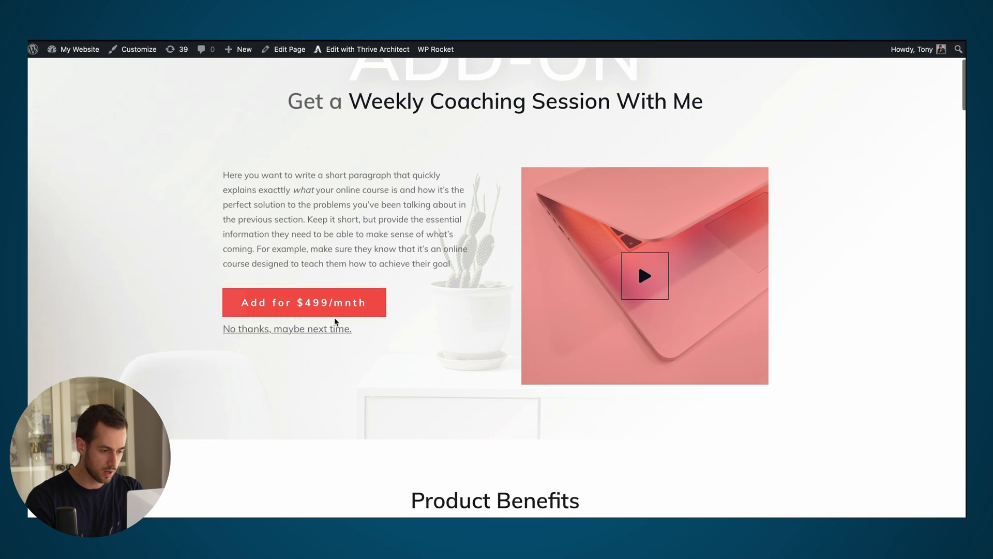
pyautogui.click(363, 49)
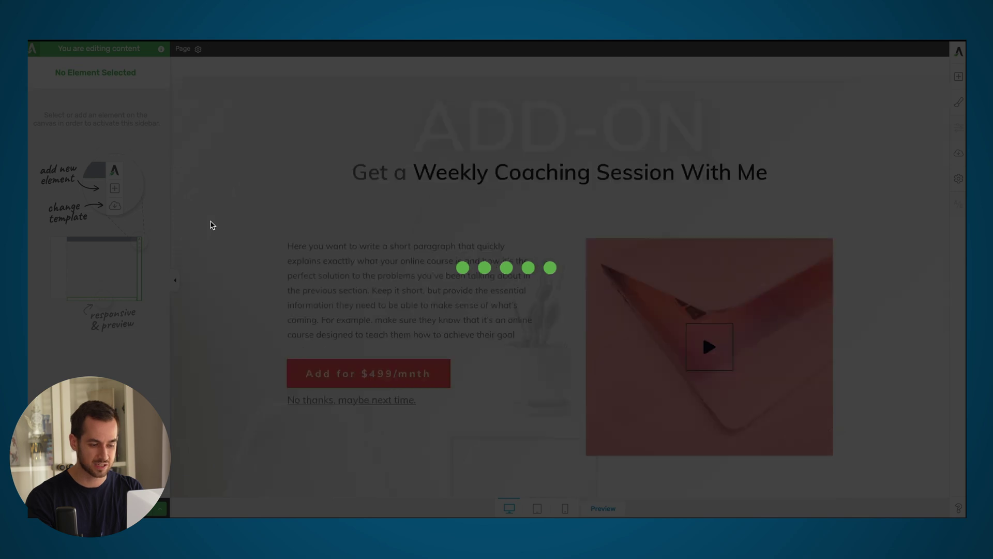
pyautogui.scroll(-1, 312, 266)
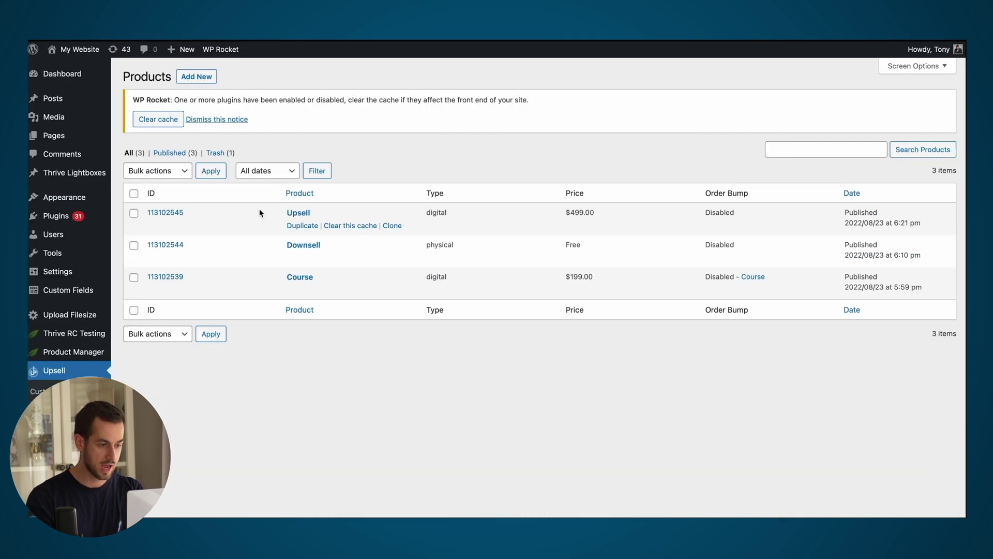
# Step: Open the Upsell product from the product list and select its full Purchase URL in the URL options
pyautogui.click(303, 214)
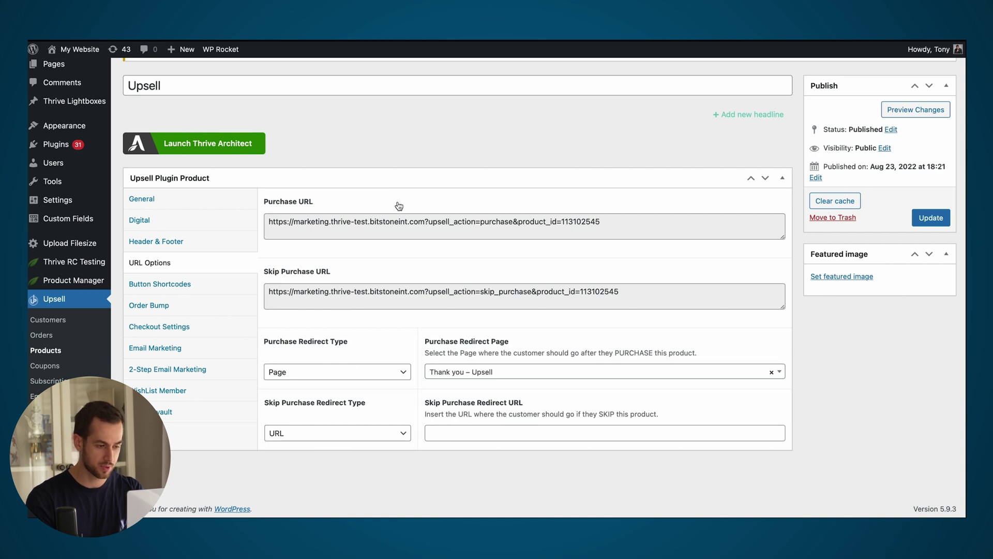
pyautogui.tripleClick(336, 226)
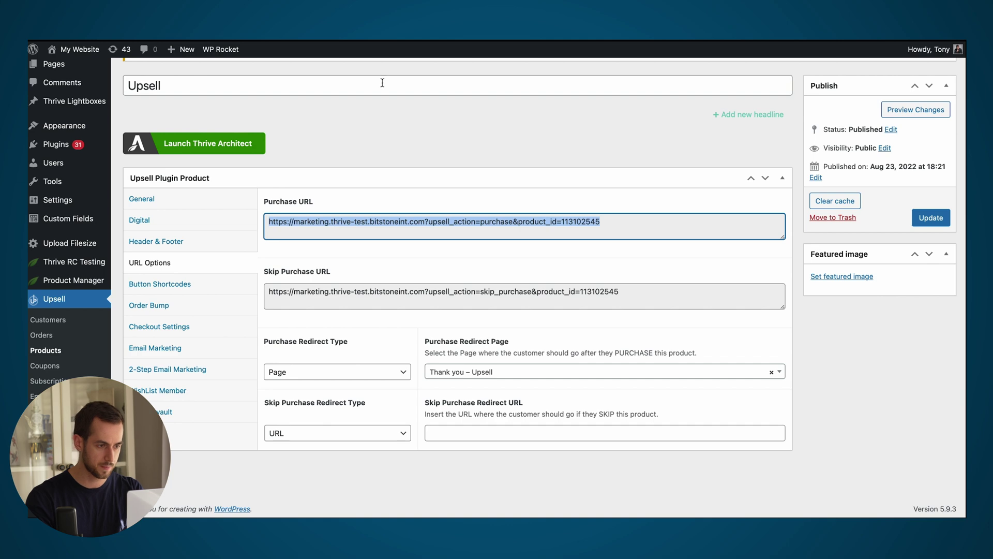
pyautogui.click(379, 166)
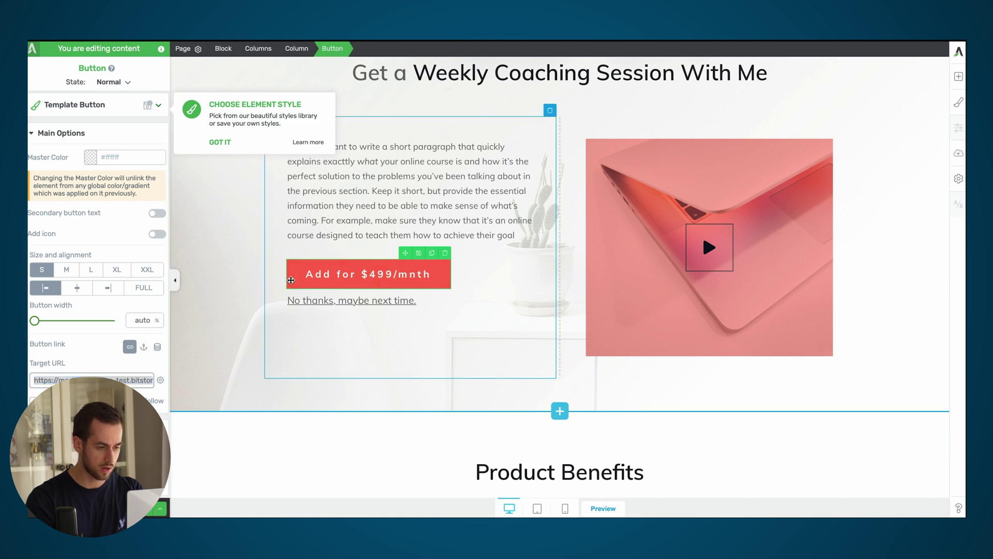
# Step: Select the "No thanks, maybe next time." text below the add-on button and open its link settings
pyautogui.click(339, 302)
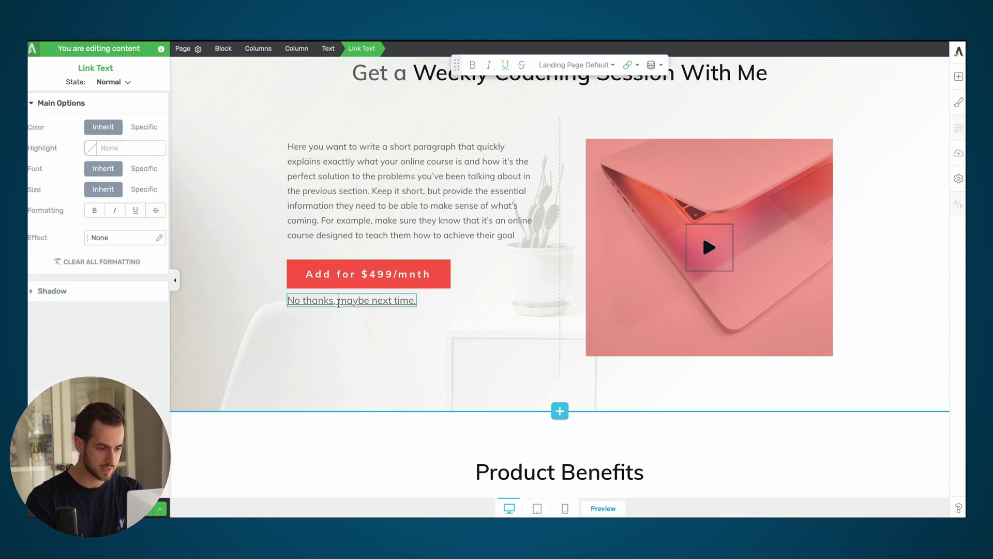
pyautogui.tripleClick(338, 302)
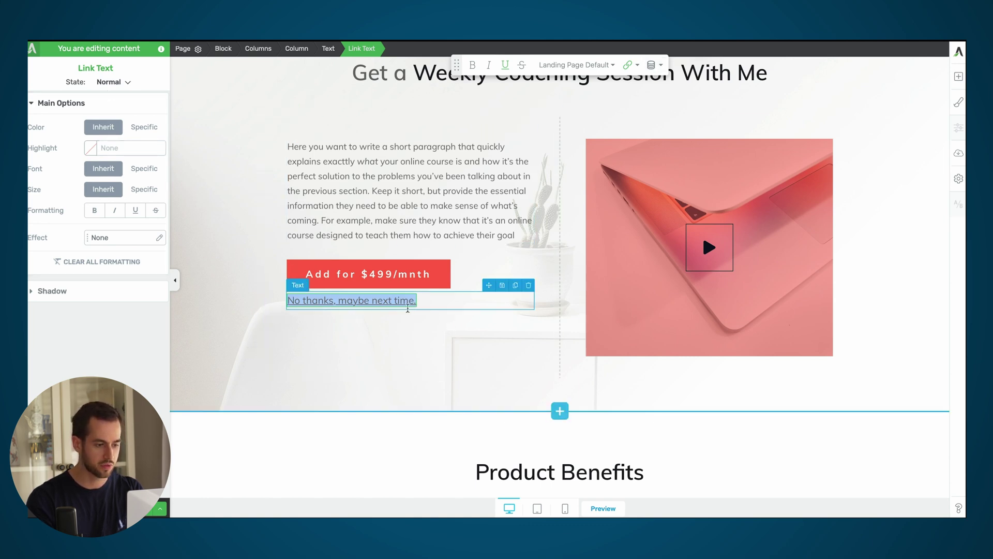
pyautogui.click(627, 64)
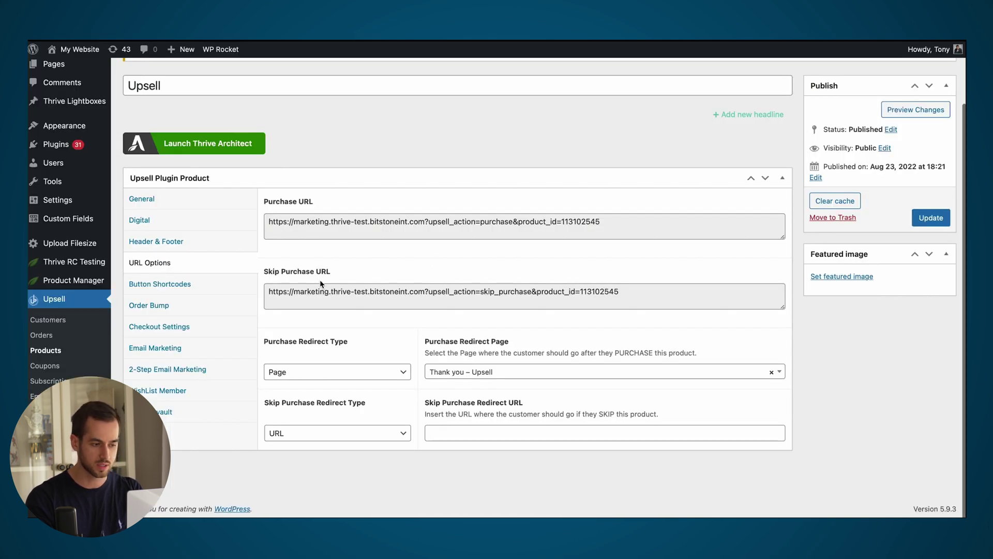
# Step: Copy the Upsell product's Skip Purchase URL and set it as the link of the "No thanks, maybe next time." text on the coaching page
pyautogui.tripleClick(312, 290)
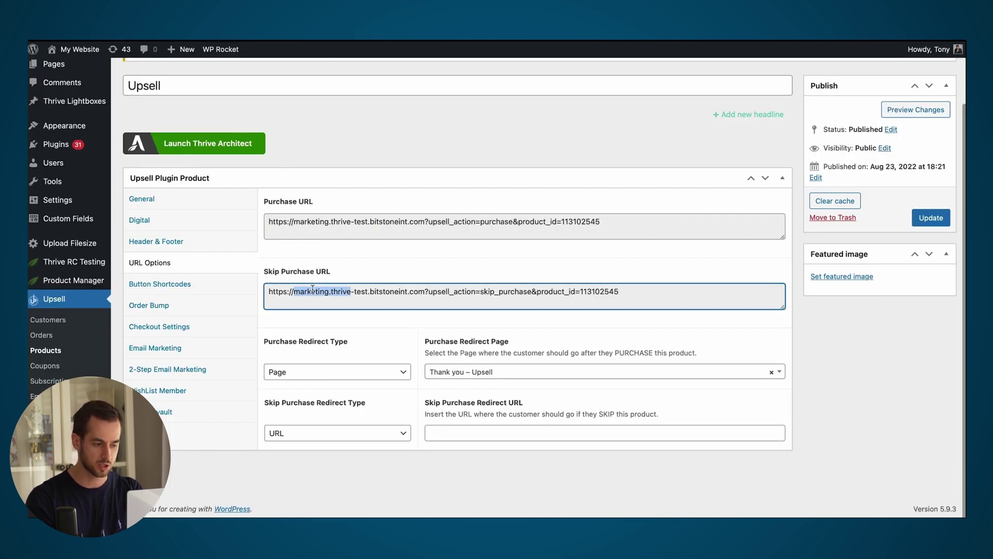
pyautogui.hotkey('ctrl', 'c')
pyautogui.click(403, 41)
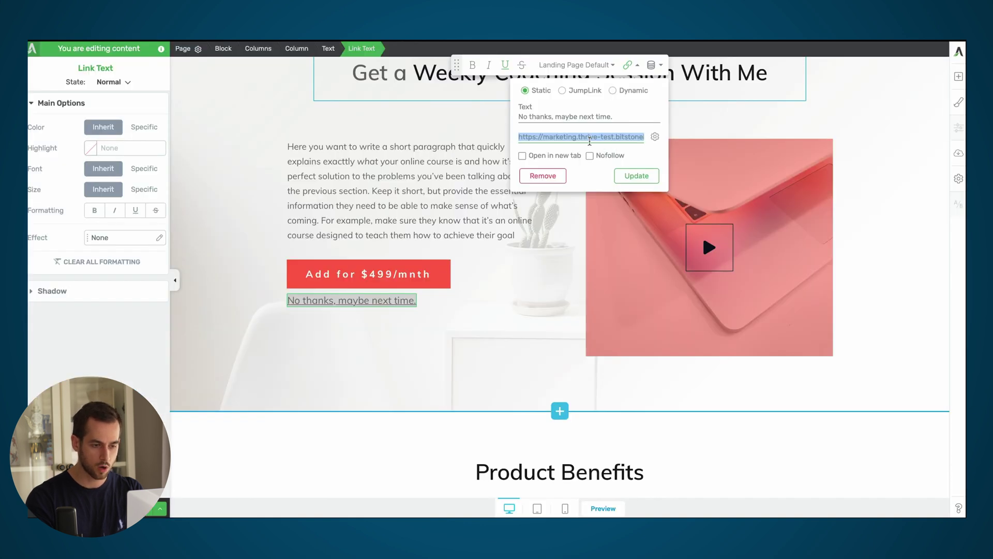
pyautogui.hotkey('ctrl', 'v')
pyautogui.click(636, 175)
pyautogui.click(463, 220)
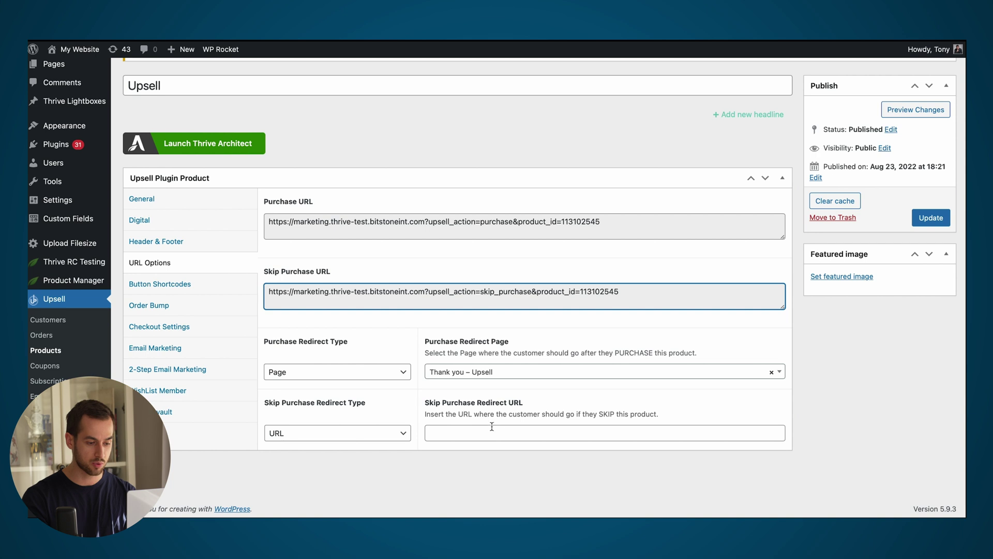
# Step: Set the Upsell product's skip purchase redirect to the page Downsell 2.0 and update the product
pyautogui.click(366, 434)
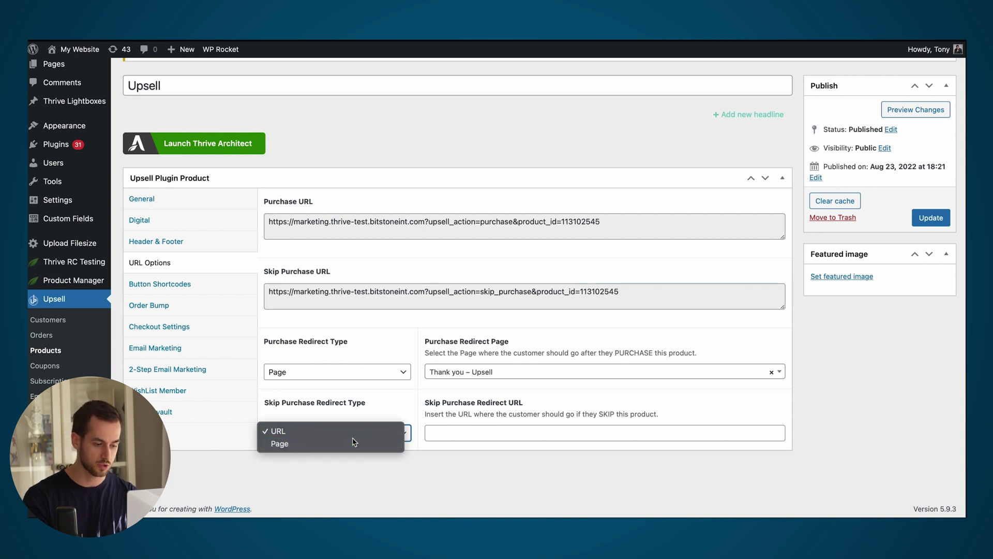
pyautogui.click(350, 443)
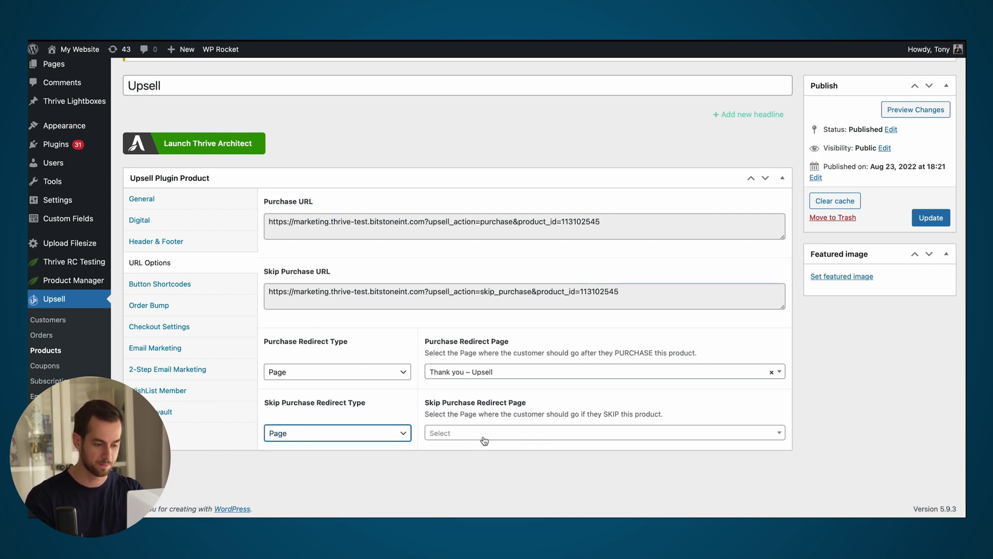
pyautogui.click(485, 440)
pyautogui.write('downs')
pyautogui.click(497, 396)
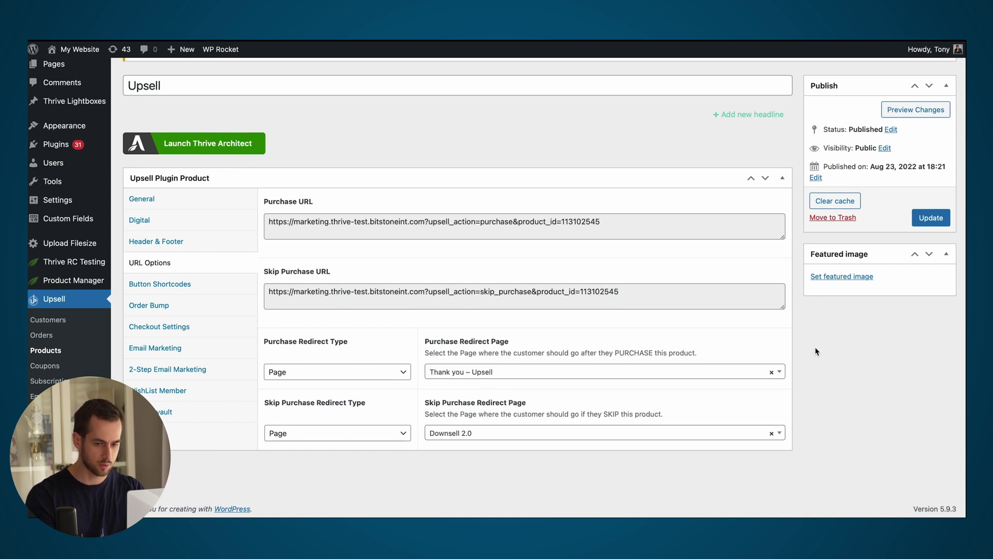
pyautogui.click(938, 218)
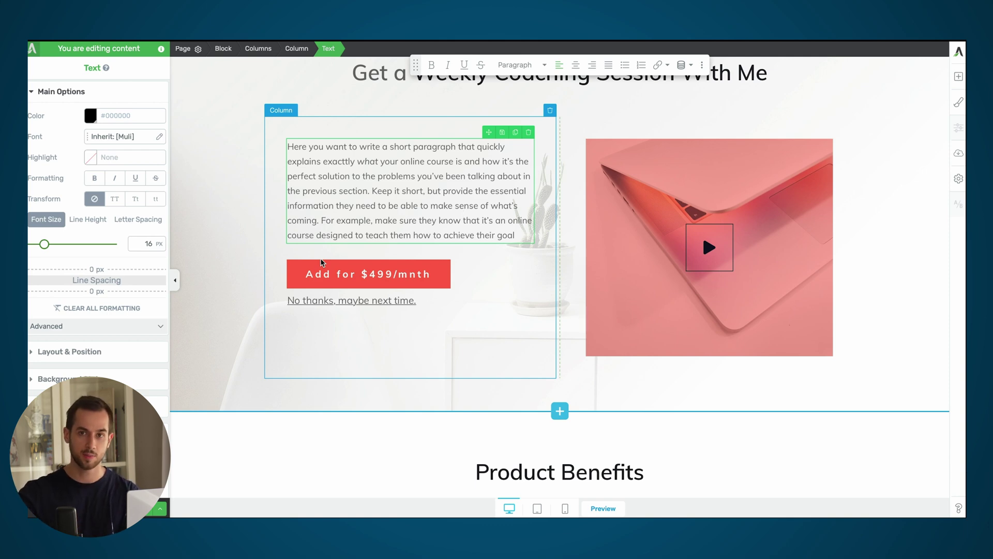
# Step: Open the Downsell product from the product list and set its product price to 48
pyautogui.click(311, 302)
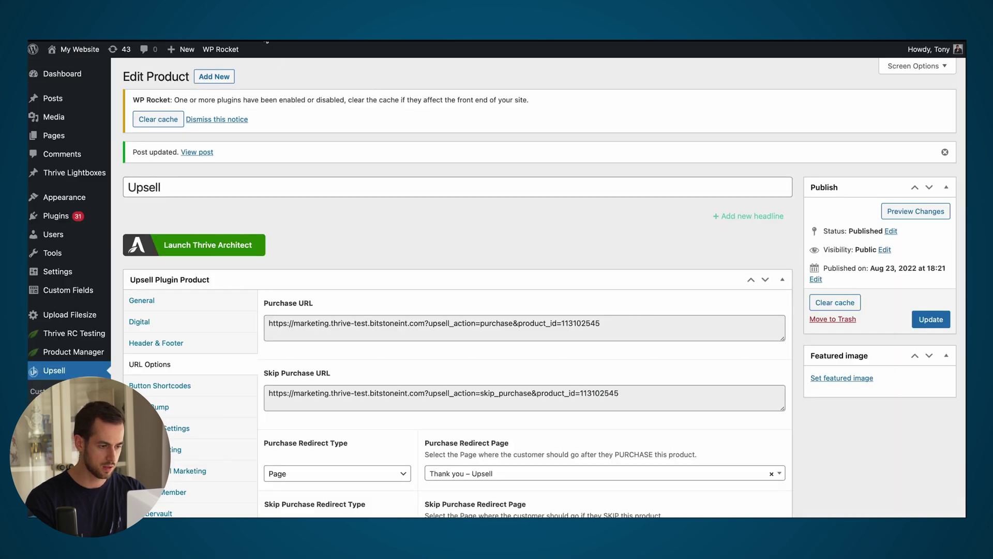
pyautogui.scroll(-3, 318, 252)
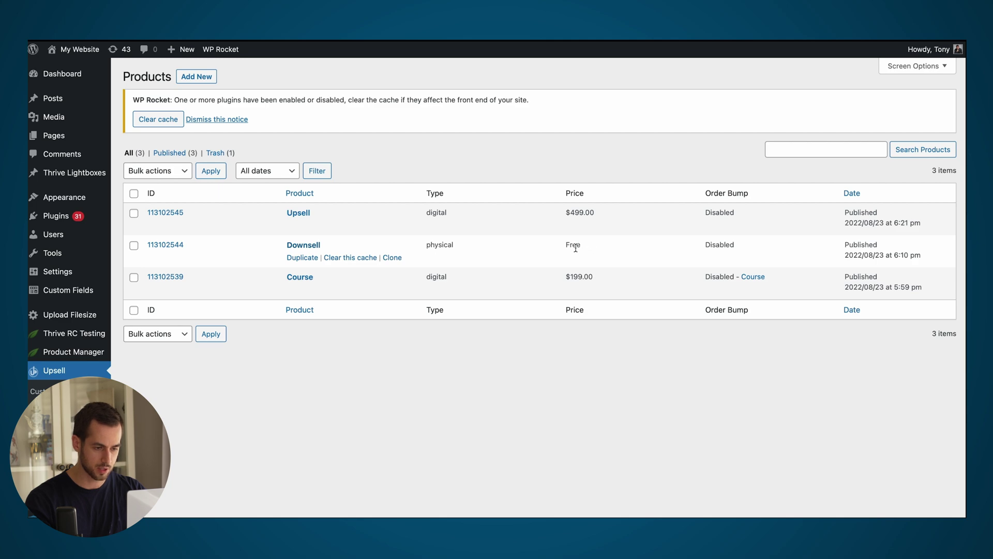
pyautogui.hotkey('alt', 'Right')
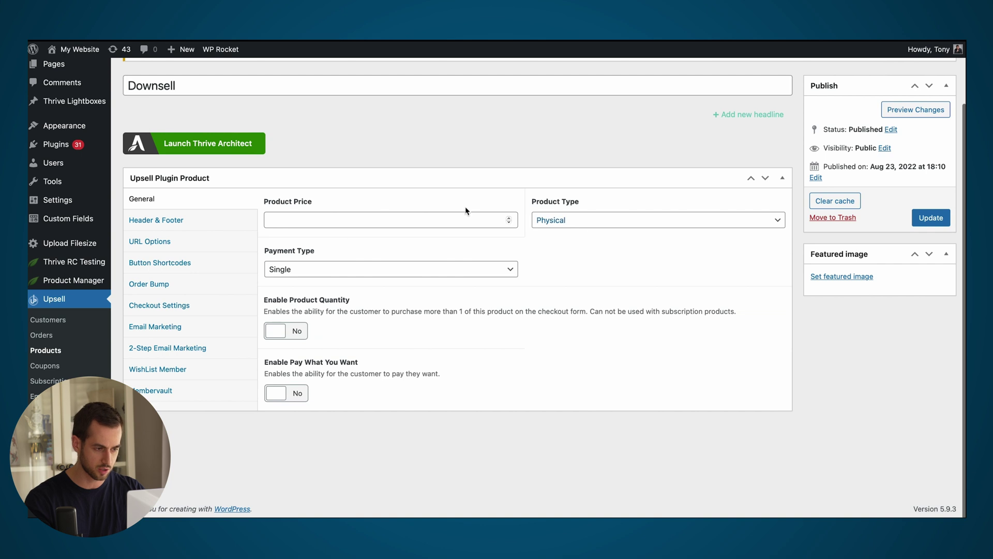
pyautogui.click(350, 226)
pyautogui.write('48')
pyautogui.click(616, 286)
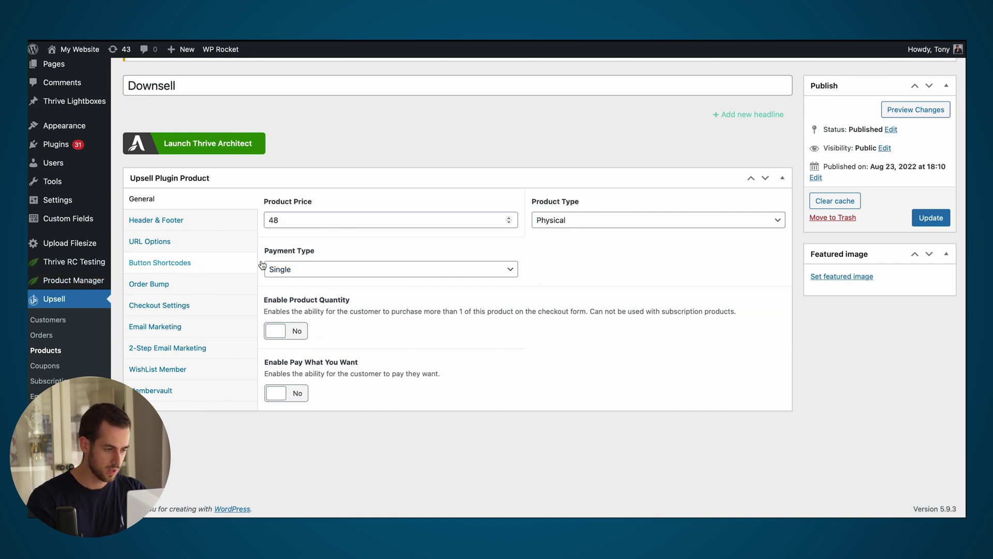
# Step: Copy the Downsell product's Purchase URL into the target link of the "Add to order" button on the $48 add-on masterclass page
pyautogui.click(193, 306)
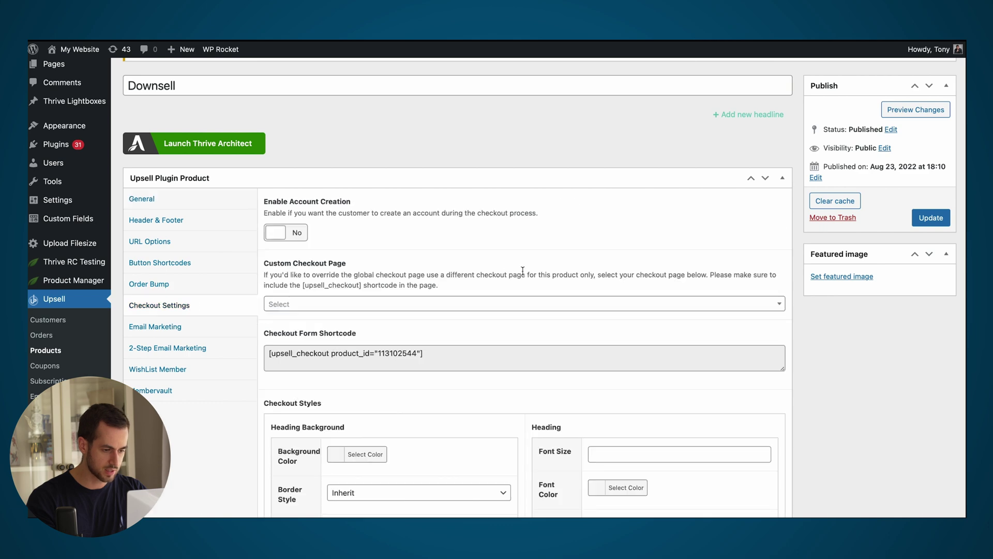
pyautogui.scroll(-4, 523, 271)
pyautogui.click(195, 192)
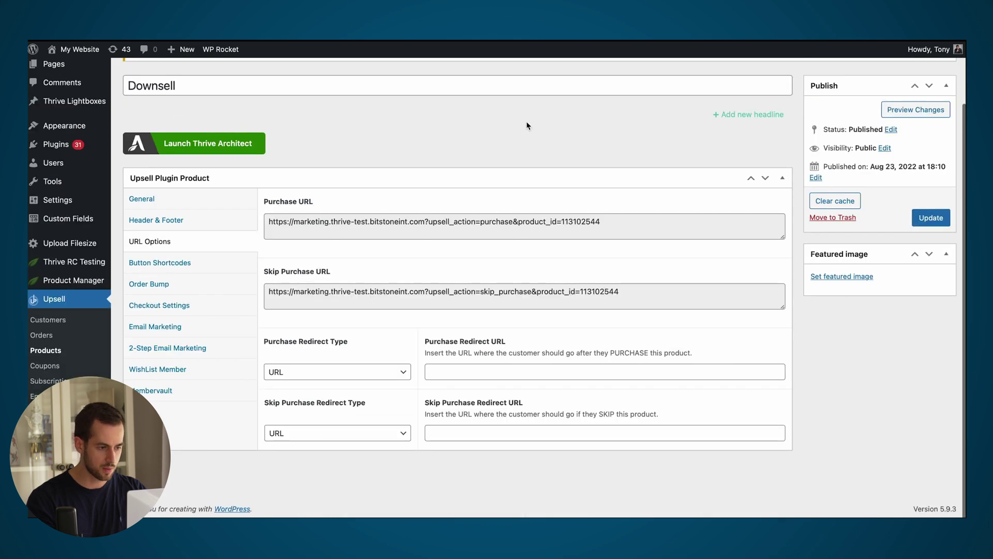
pyautogui.tripleClick(345, 222)
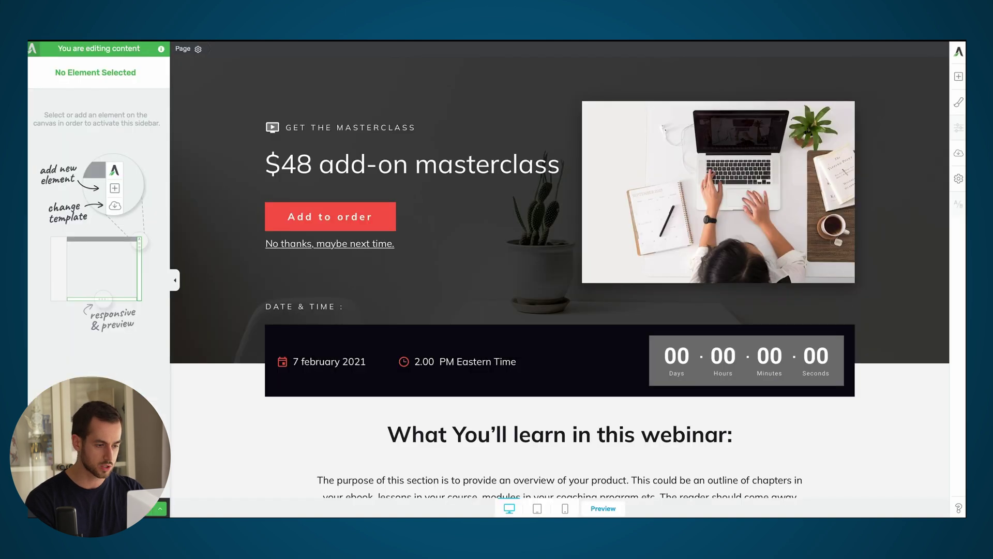
pyautogui.click(389, 223)
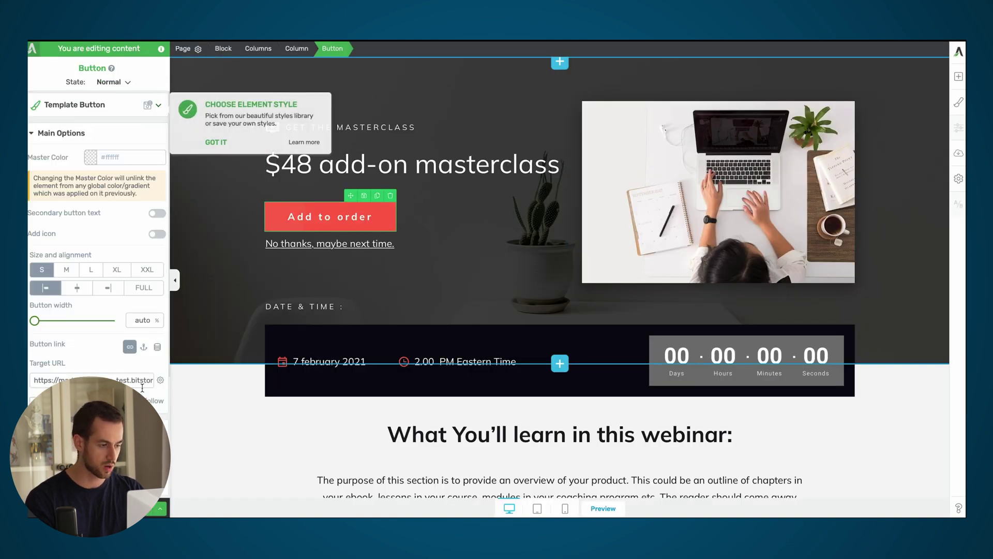
pyautogui.click(104, 379)
pyautogui.hotkey('ctrl', 'v')
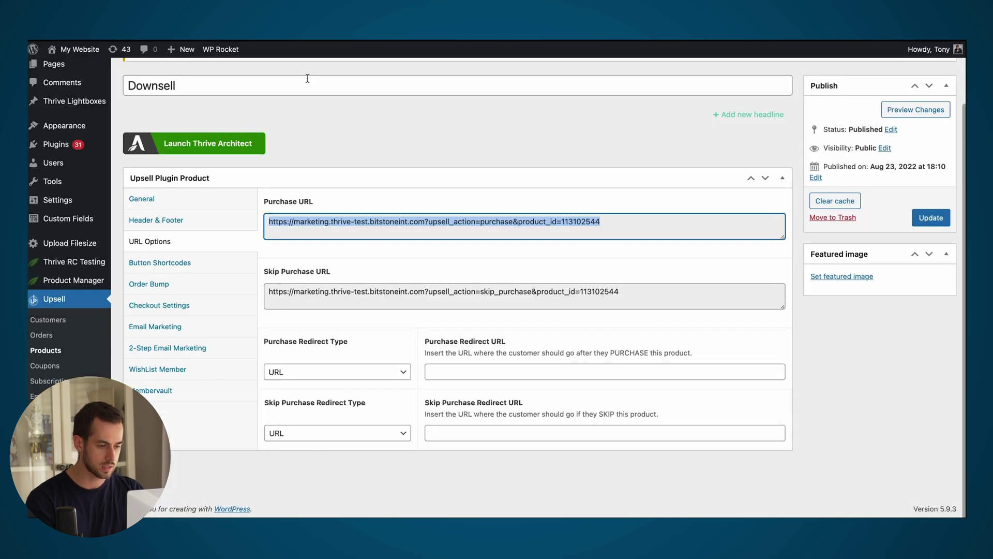
# Step: Link the "No thanks, maybe next time." text on the masterclass page to the Downsell product's Skip Purchase URL
pyautogui.tripleClick(314, 291)
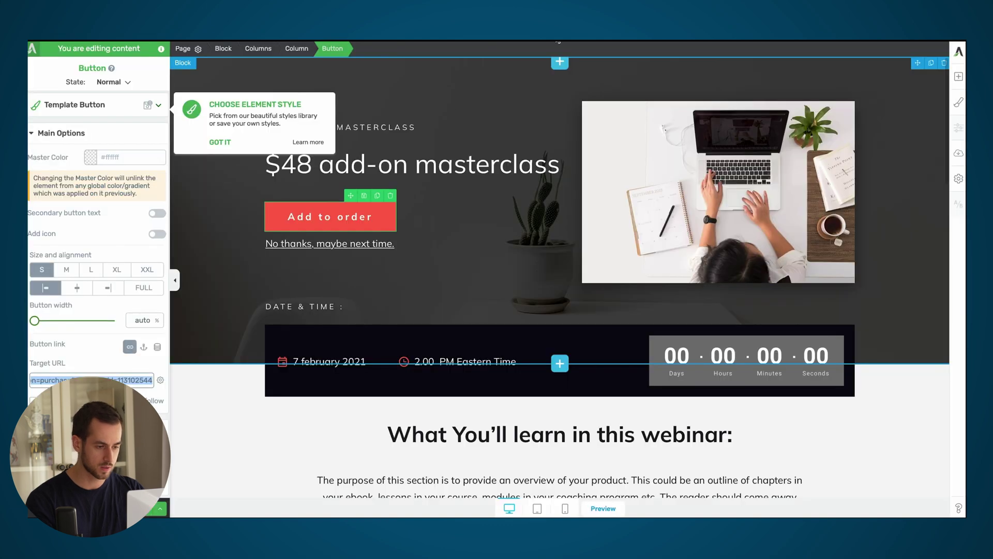
pyautogui.click(349, 245)
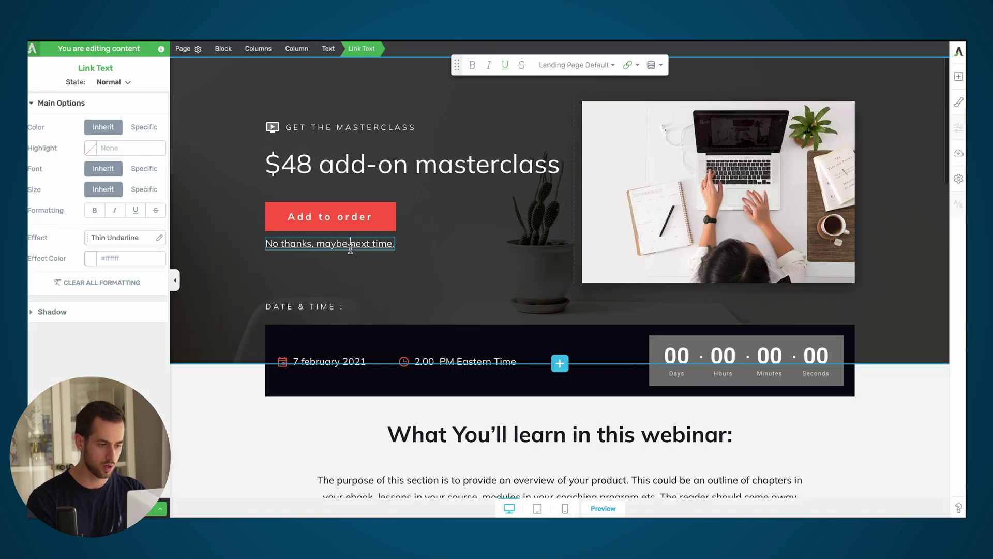
pyautogui.click(627, 65)
pyautogui.hotkey('ctrl', 'v')
pyautogui.click(648, 176)
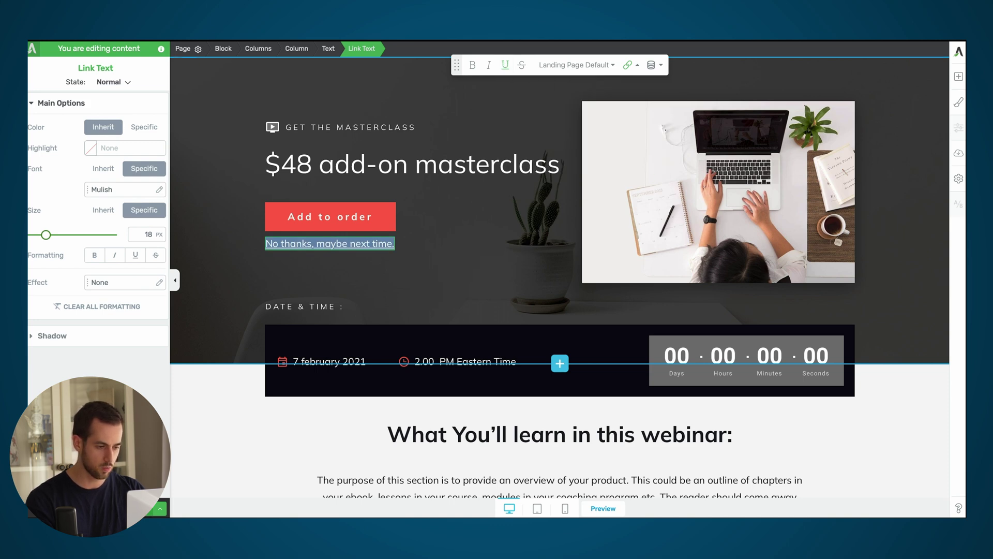
# Step: Set the Downsell product's purchase redirect to the page Upsell 2.0 Thank you and enter "upsell 2" in the skip purchase redirect URL
pyautogui.hotkey('ctrl', 'shift', 'Tab')
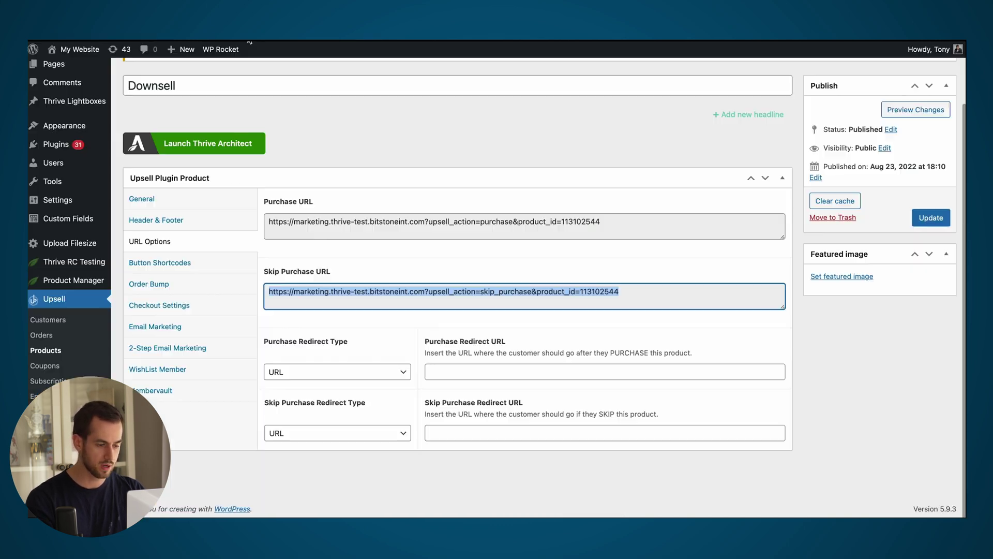
pyautogui.click(430, 112)
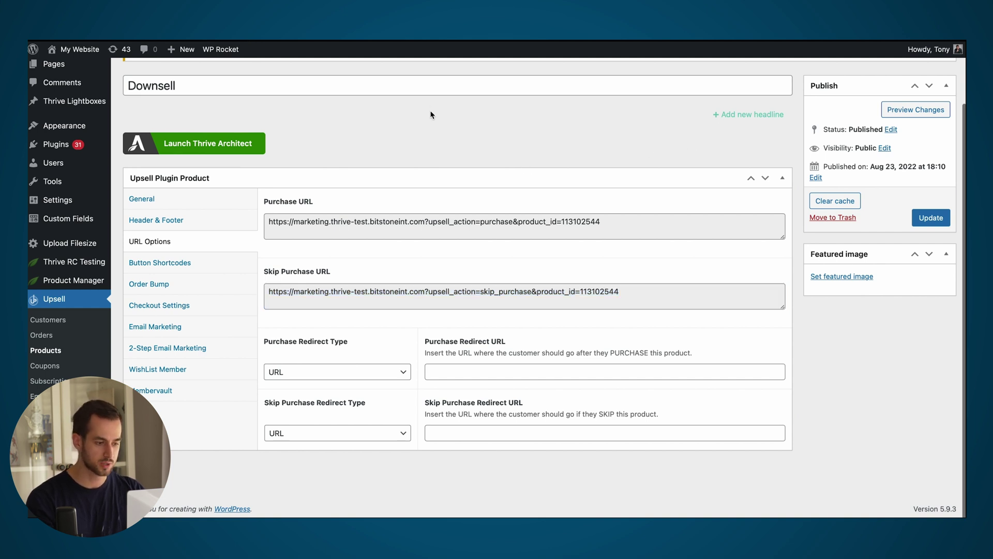
pyautogui.click(350, 379)
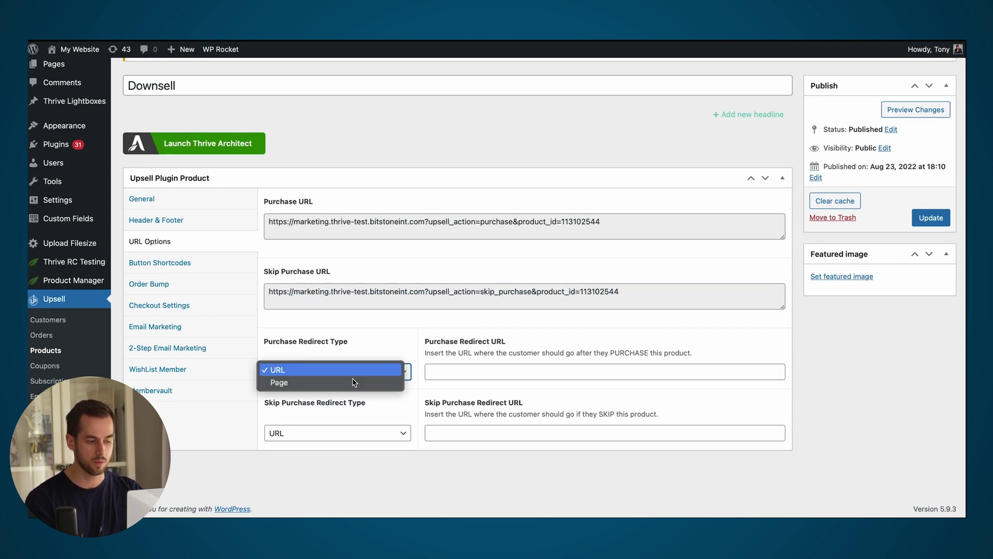
pyautogui.click(344, 384)
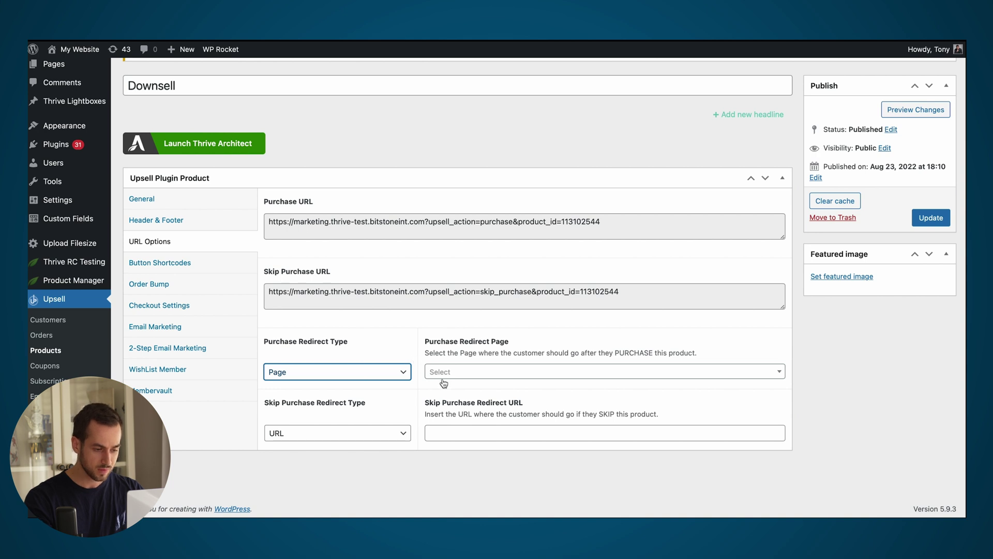
pyautogui.click(462, 370)
pyautogui.click(552, 334)
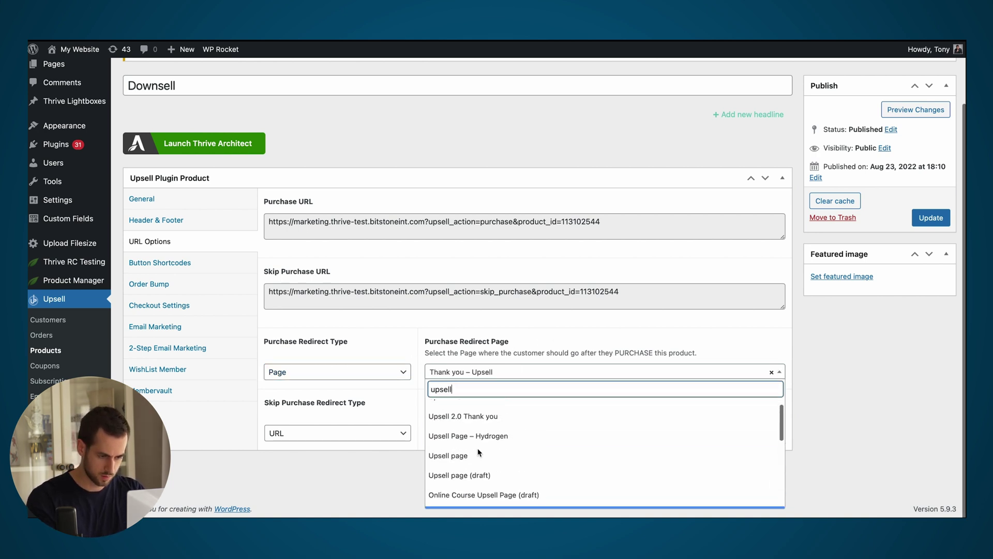
pyautogui.click(463, 436)
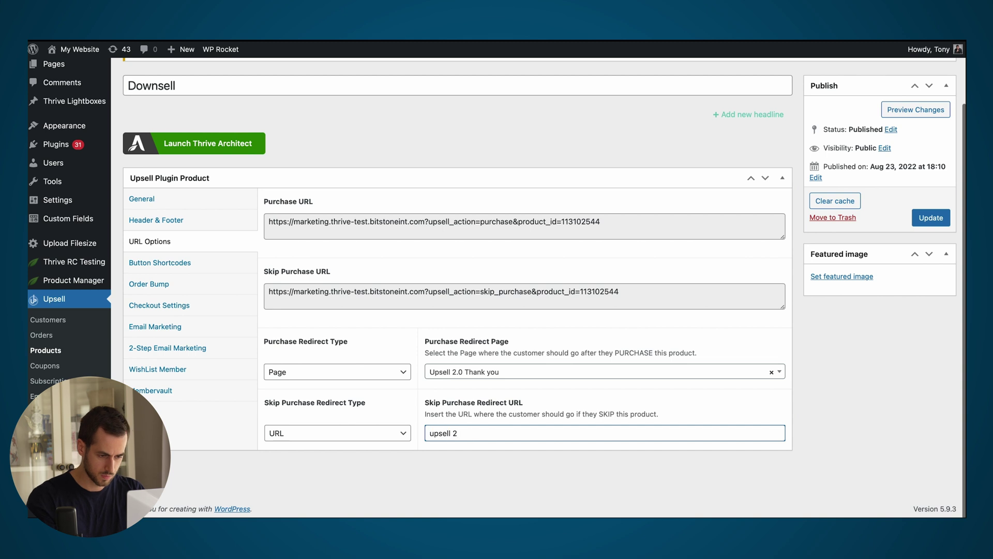
pyautogui.write('2.0')
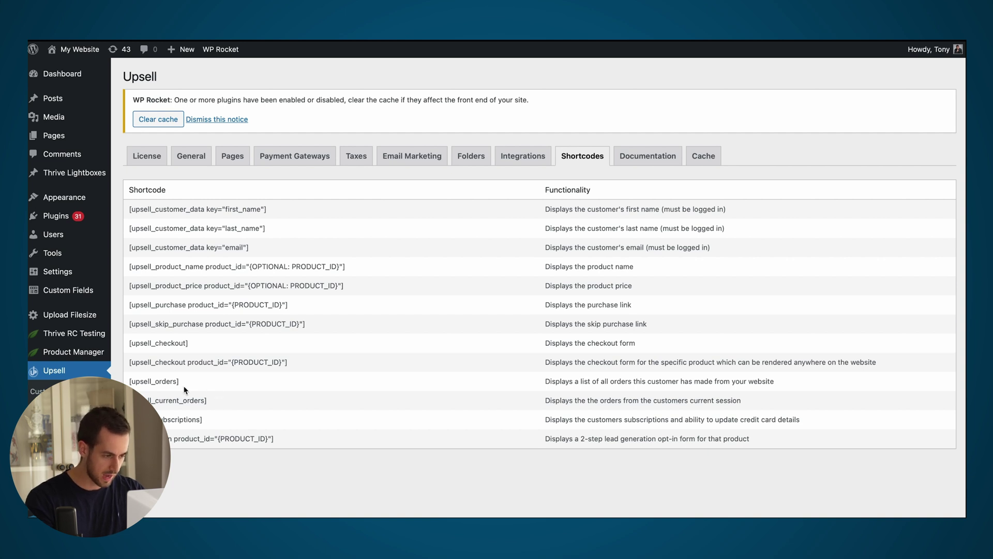
# Step: Select the [upsell_orders] shortcode in the plugin's shortcode list, and open the Upsell 2.0 Thank you page in Thrive Architect
pyautogui.moveTo(181, 382); pyautogui.dragTo(131, 384)
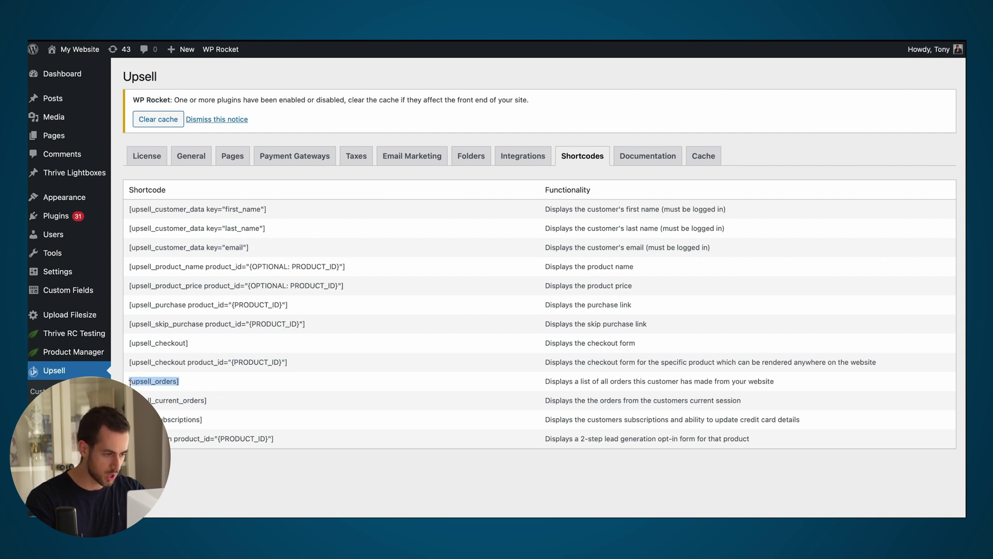
pyautogui.click(361, 478)
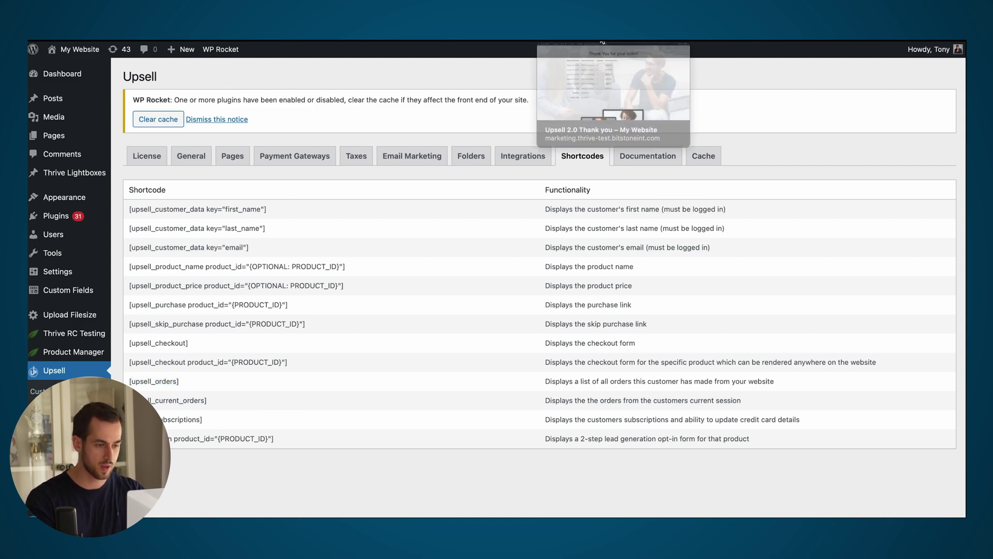
pyautogui.click(602, 41)
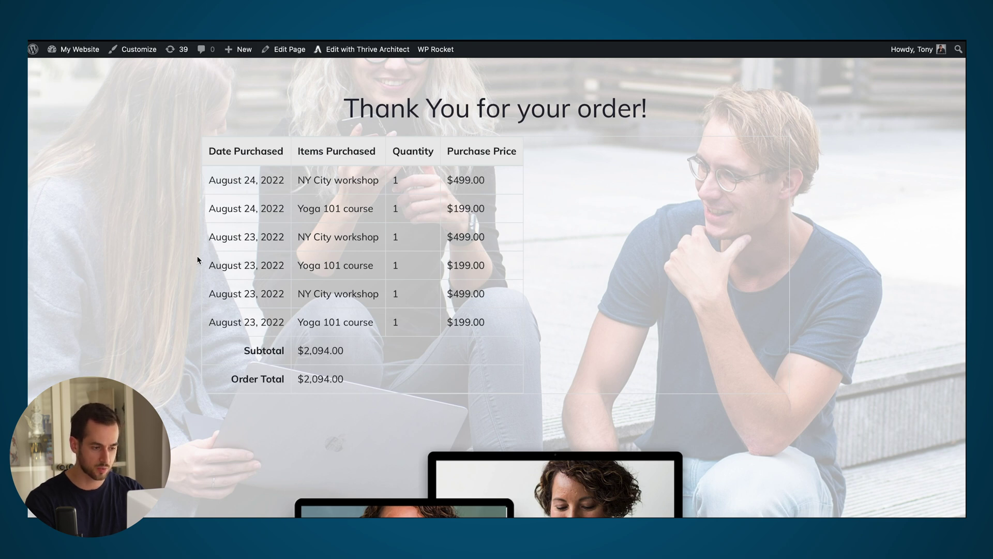
pyautogui.click(367, 50)
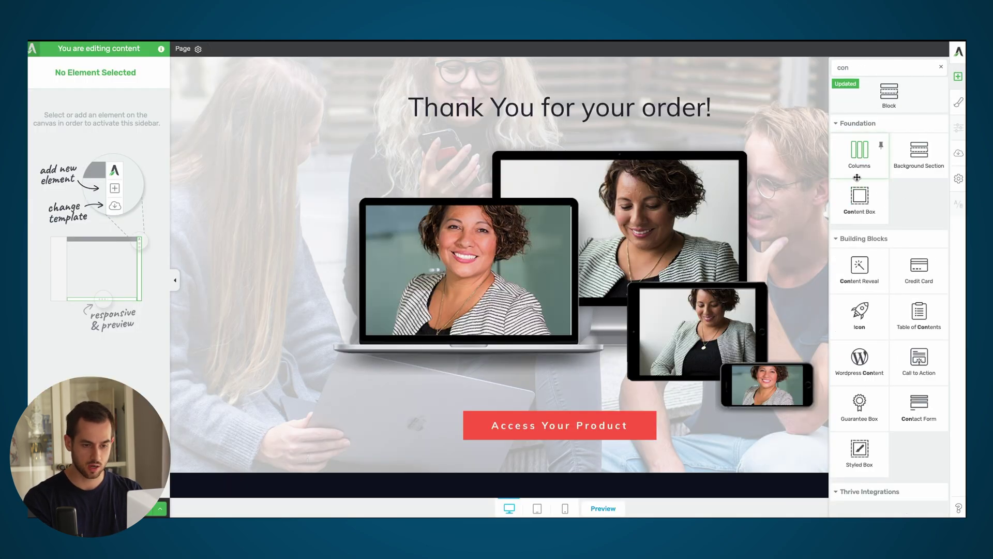
# Step: Add a content box below the "Thank You for your order!" heading and insert the [upsell_orders] shortcode into it as WordPress Content
pyautogui.moveTo(860, 196); pyautogui.dragTo(616, 129)
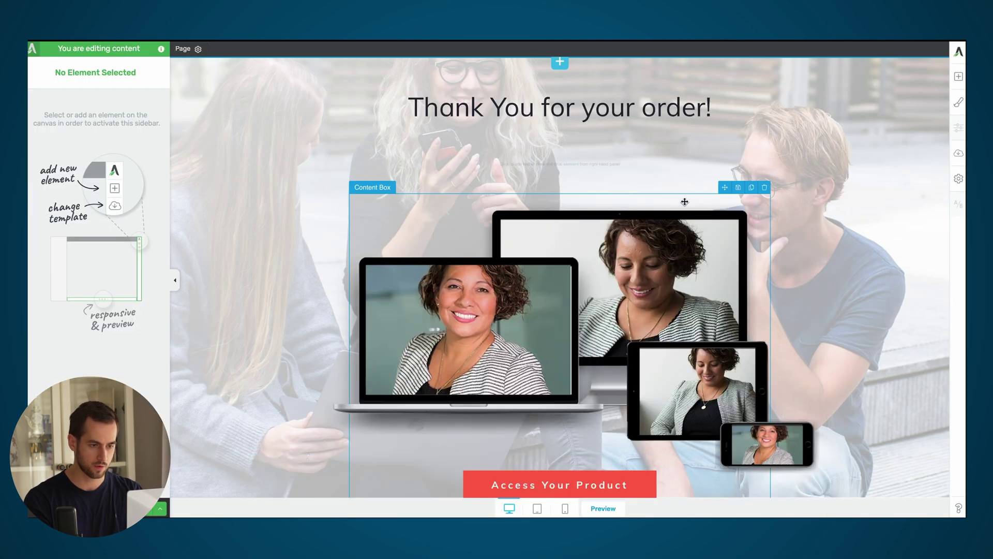
pyautogui.click(958, 77)
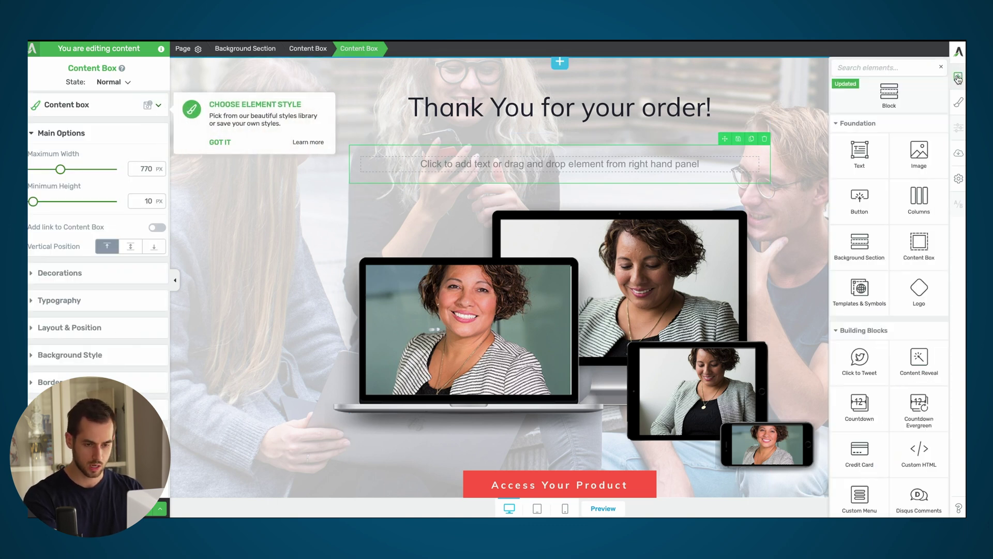
pyautogui.write('word')
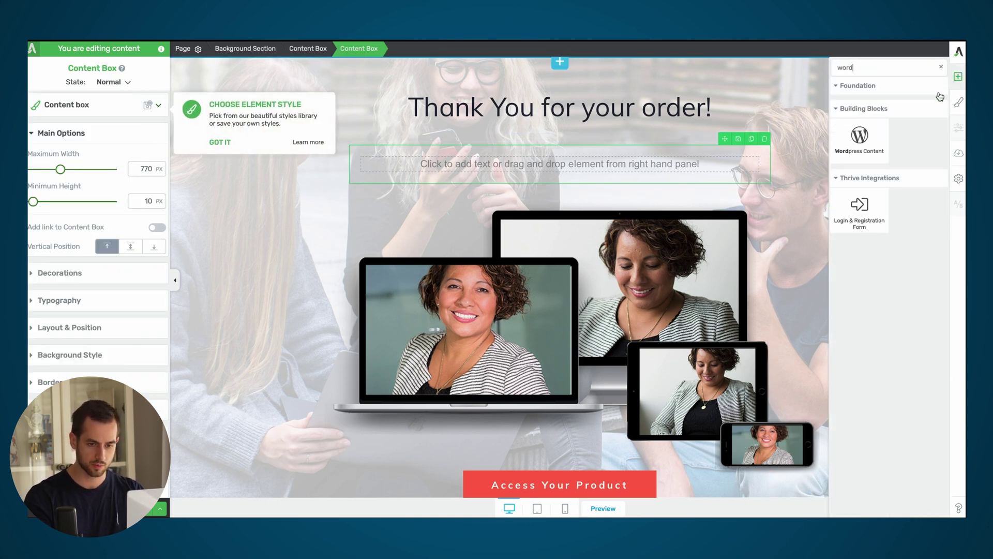
pyautogui.moveTo(859, 142); pyautogui.dragTo(640, 171)
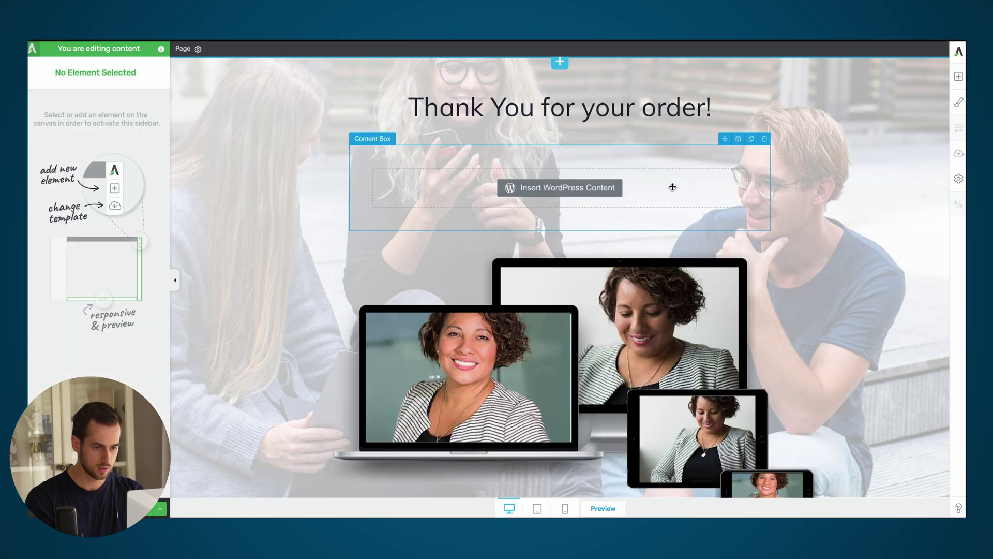
pyautogui.write('[upsell_orders]')
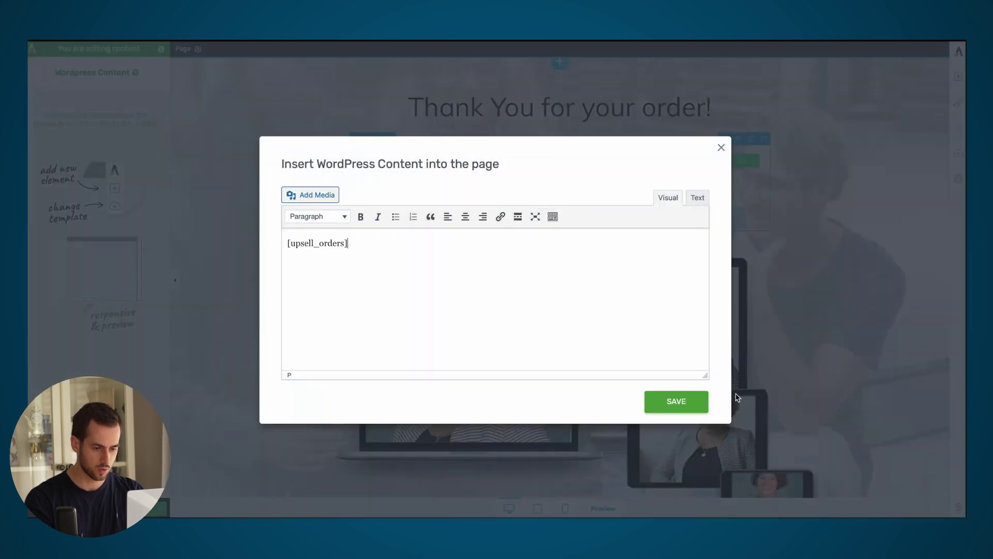
pyautogui.click(693, 404)
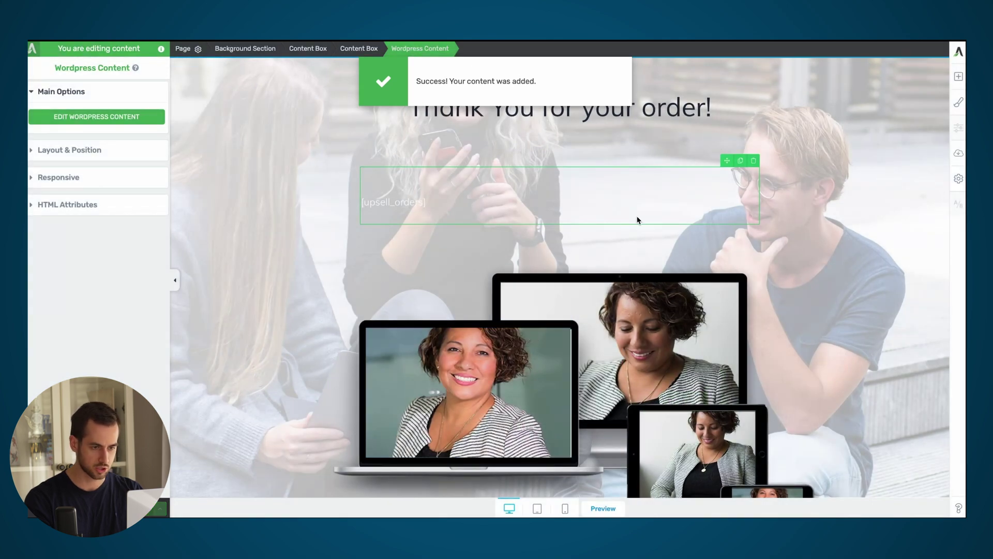
# Step: Switch to the new automation in Thrive Automator and set its trigger to the Upsell Plugin's Upsell Order Created
pyautogui.hotkey('ctrl', 'Tab')
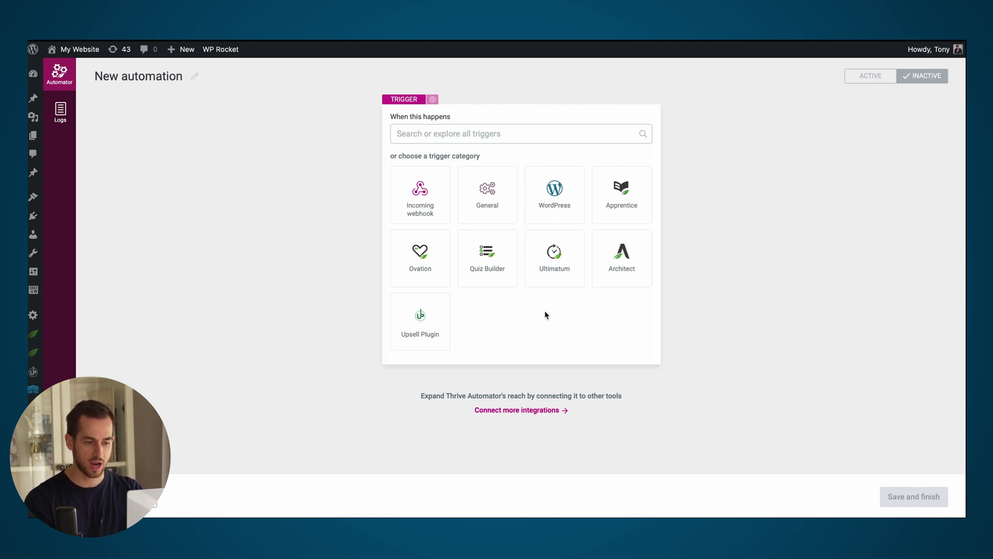
pyautogui.click(422, 324)
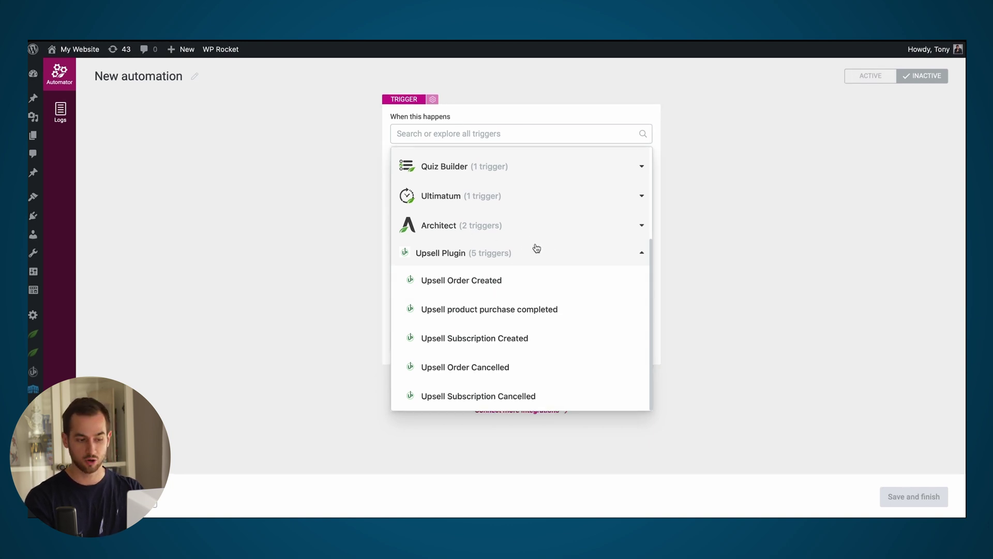
pyautogui.click(470, 280)
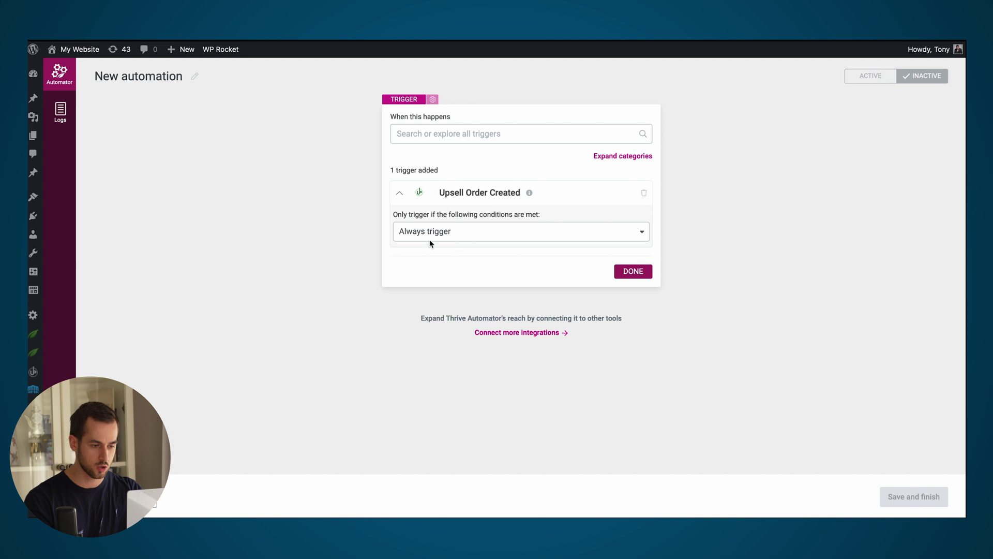
pyautogui.click(641, 271)
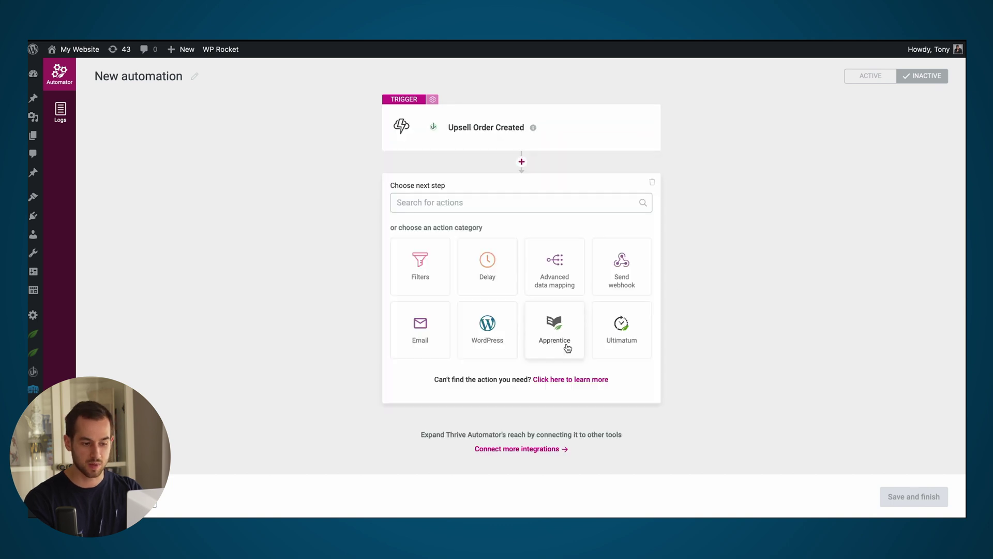
# Step: Try an Apprentice action that grants access to a product, and delete it from the automation
pyautogui.click(567, 346)
pyautogui.click(529, 312)
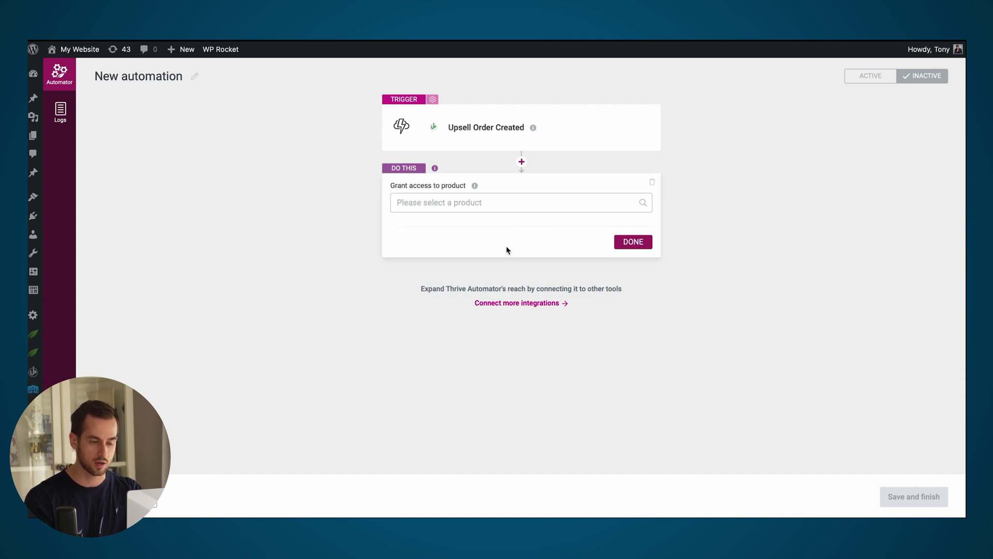
pyautogui.click(497, 205)
pyautogui.click(737, 176)
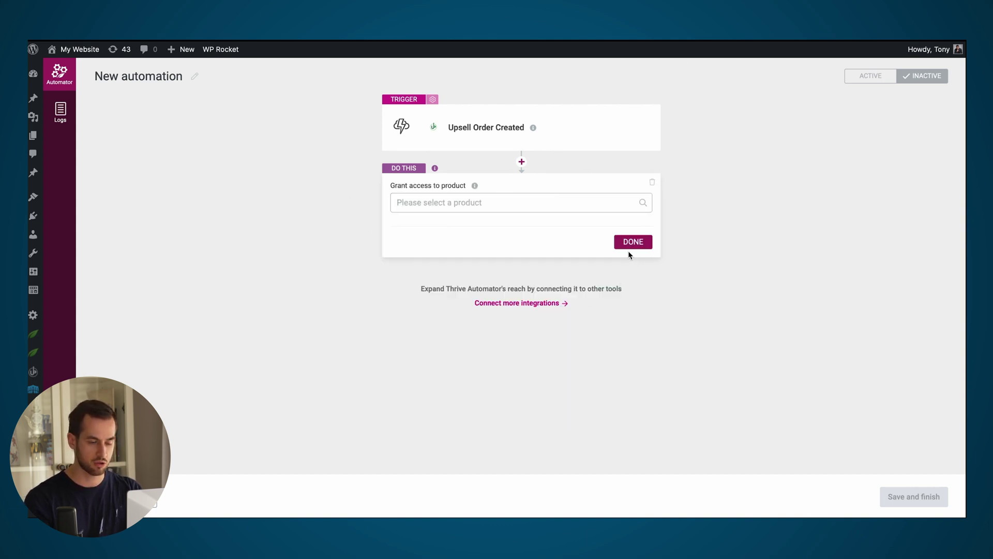
pyautogui.click(653, 184)
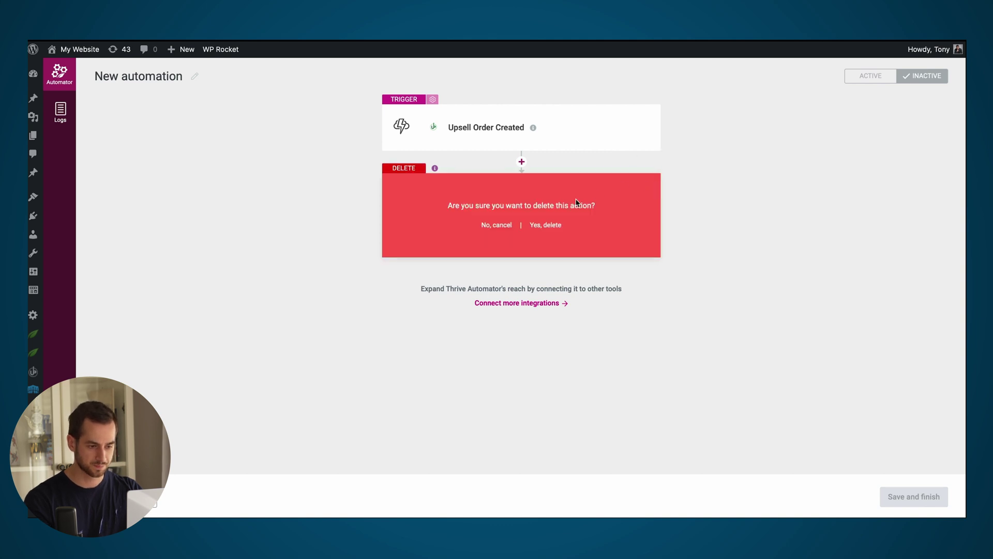
pyautogui.click(536, 226)
# Step: Add an empty next step to the automation and set the trigger to Upsell product purchase completed
pyautogui.click(522, 166)
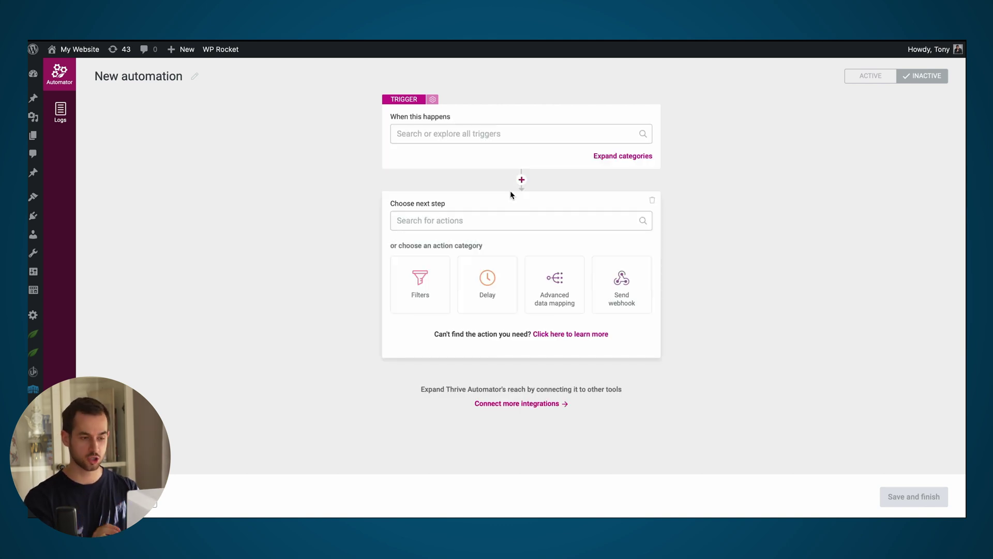
pyautogui.click(533, 134)
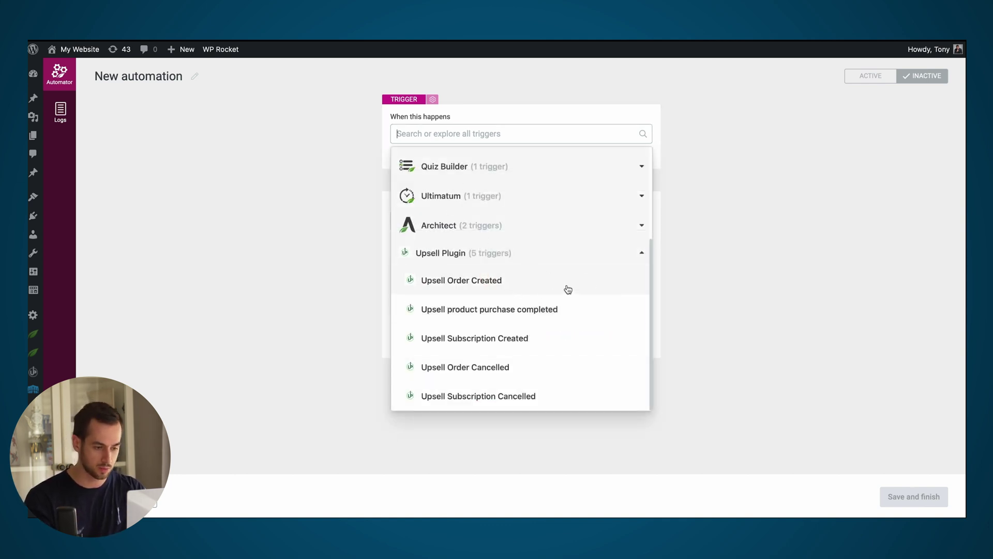
pyautogui.click(498, 310)
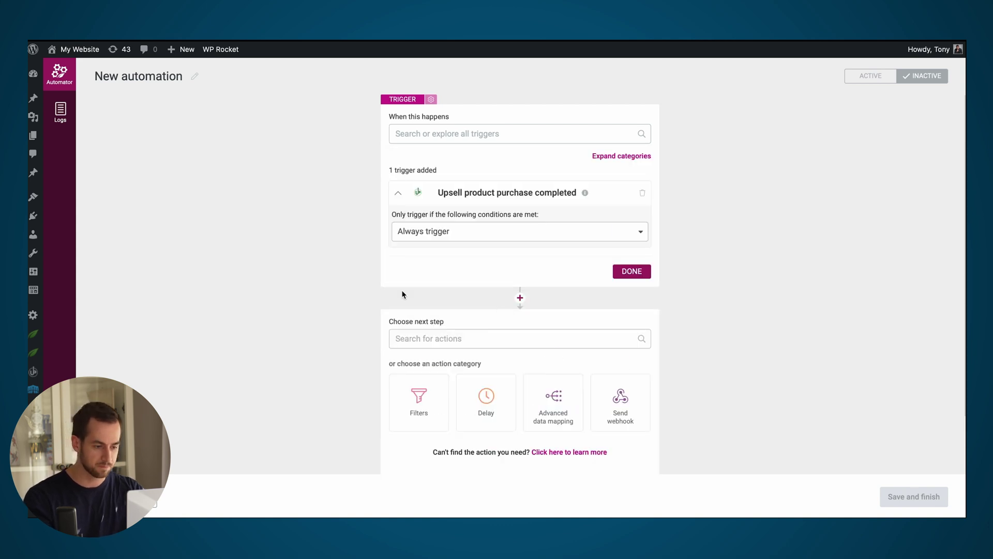
# Step: Choose the email action Tag user in autoresponder as the automation's next step
pyautogui.scroll(-2, 402, 292)
pyautogui.click(431, 363)
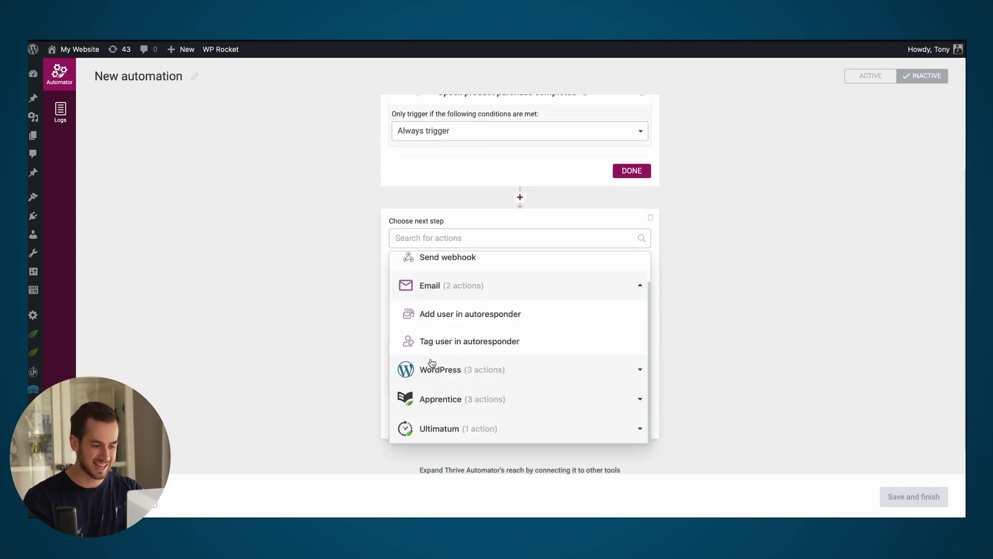
pyautogui.click(533, 343)
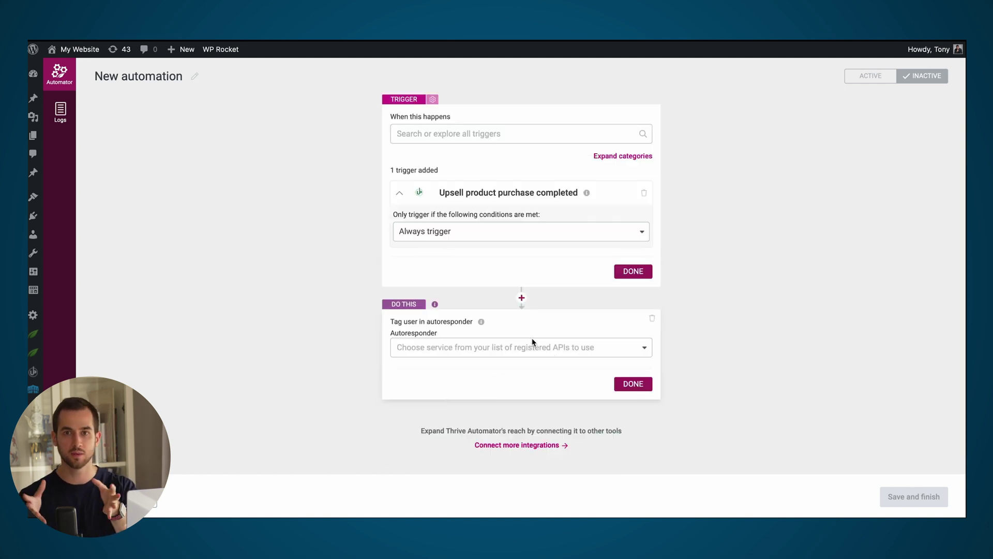